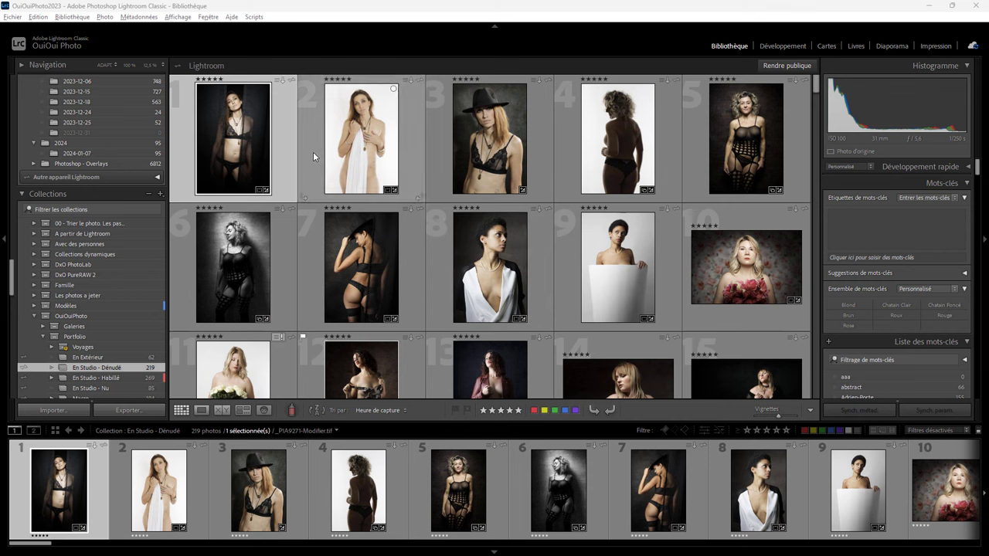
# Select photos 2, 5, 8, 13, 17, 18, 22 and 24 in the Grid view.
pyautogui.click(418, 171)
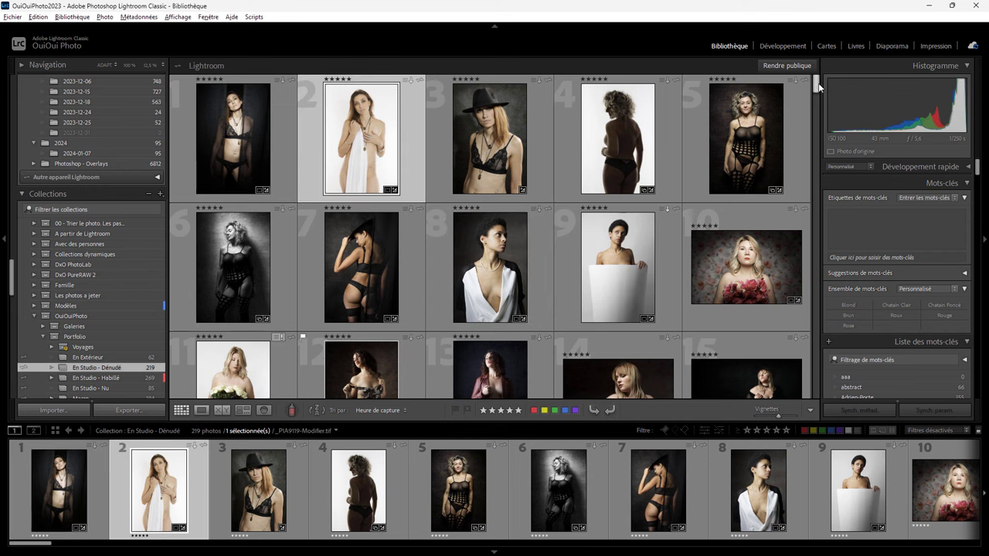
pyautogui.keyDown('ctrl'); pyautogui.click(699, 143); pyautogui.keyUp('ctrl')
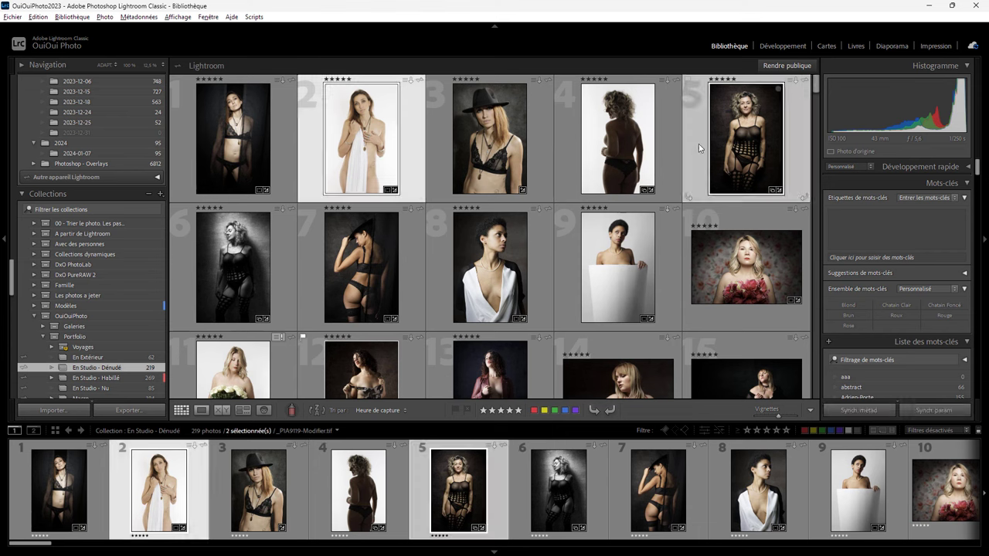
pyautogui.keyDown('ctrl'); pyautogui.click(530, 225); pyautogui.keyUp('ctrl')
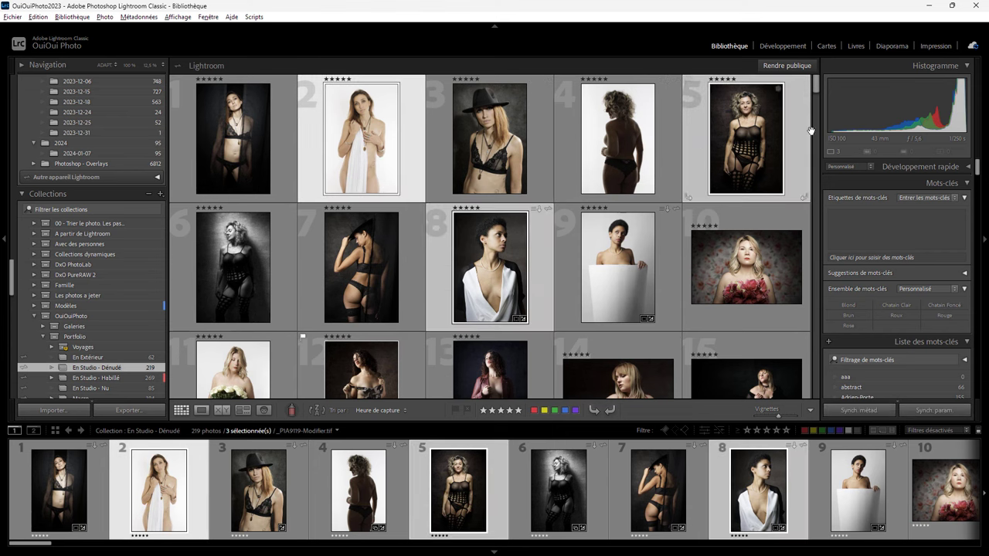
pyautogui.moveTo(817, 87); pyautogui.dragTo(817, 101)
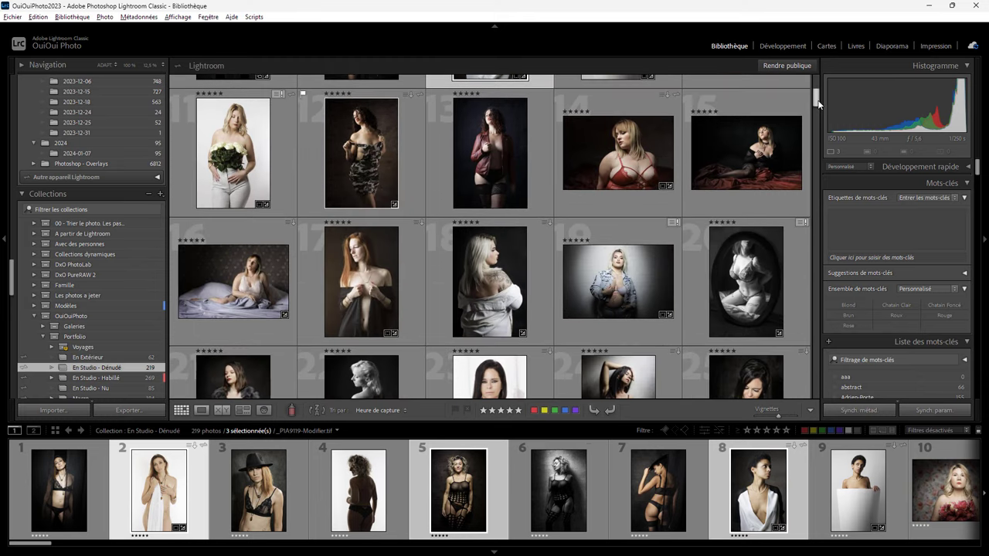
pyautogui.keyDown('ctrl'); pyautogui.click(540, 168); pyautogui.keyUp('ctrl')
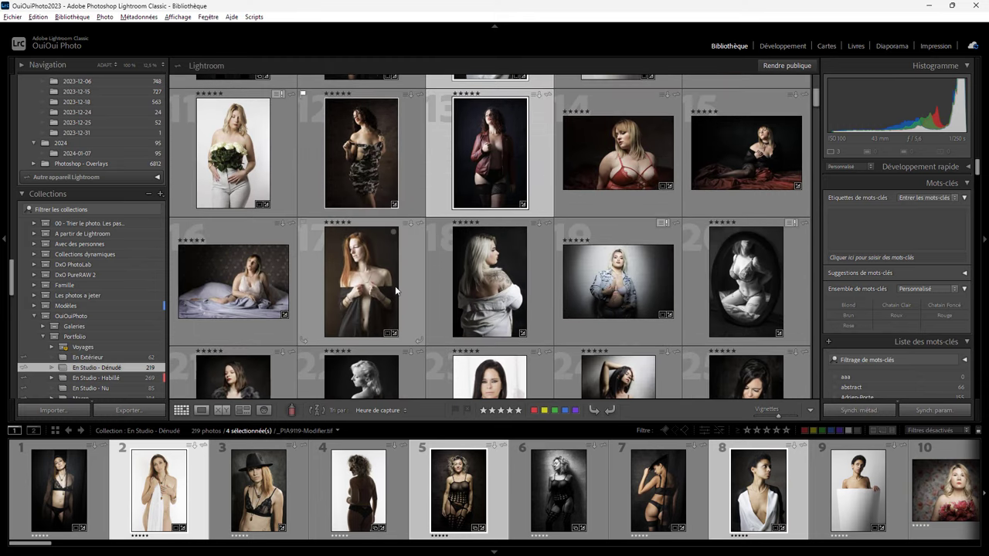
pyautogui.keyDown('ctrl'); pyautogui.click(421, 290); pyautogui.keyUp('ctrl')
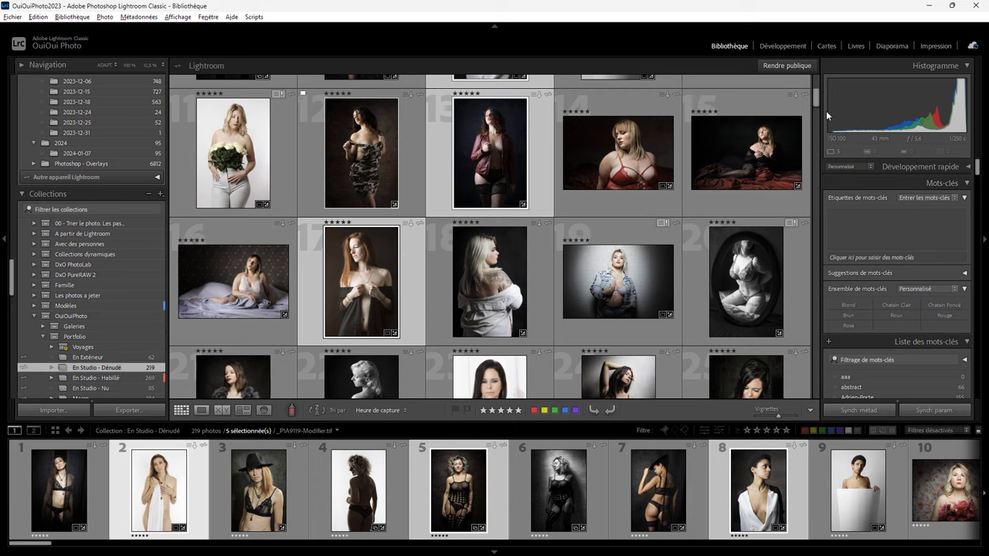
pyautogui.moveTo(817, 99); pyautogui.dragTo(817, 109)
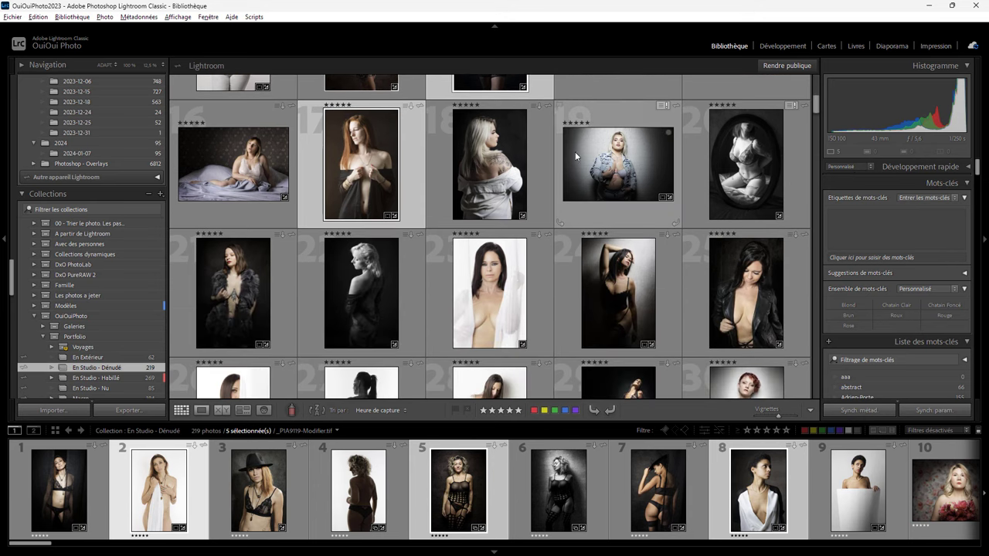
pyautogui.keyDown('ctrl'); pyautogui.click(541, 166); pyautogui.keyUp('ctrl')
pyautogui.keyDown('ctrl'); pyautogui.click(418, 291); pyautogui.keyUp('ctrl')
pyautogui.keyDown('ctrl'); pyautogui.click(666, 299); pyautogui.keyUp('ctrl')
# Add photos 26, 32, 33 and 35 to the selection, completing twelve photos.
pyautogui.scroll(-1, 818, 109)
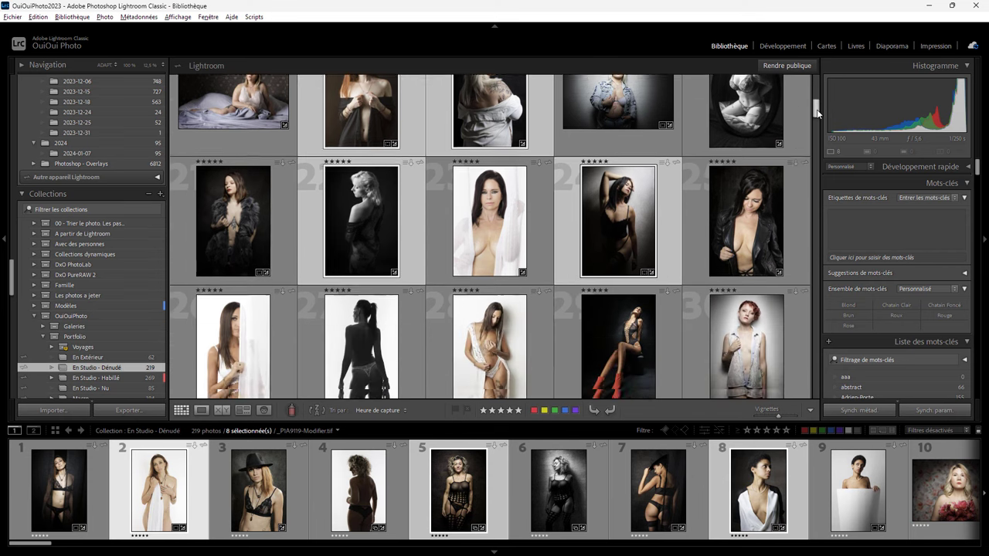
pyautogui.scroll(-1, 818, 108)
pyautogui.scroll(-1, 818, 108)
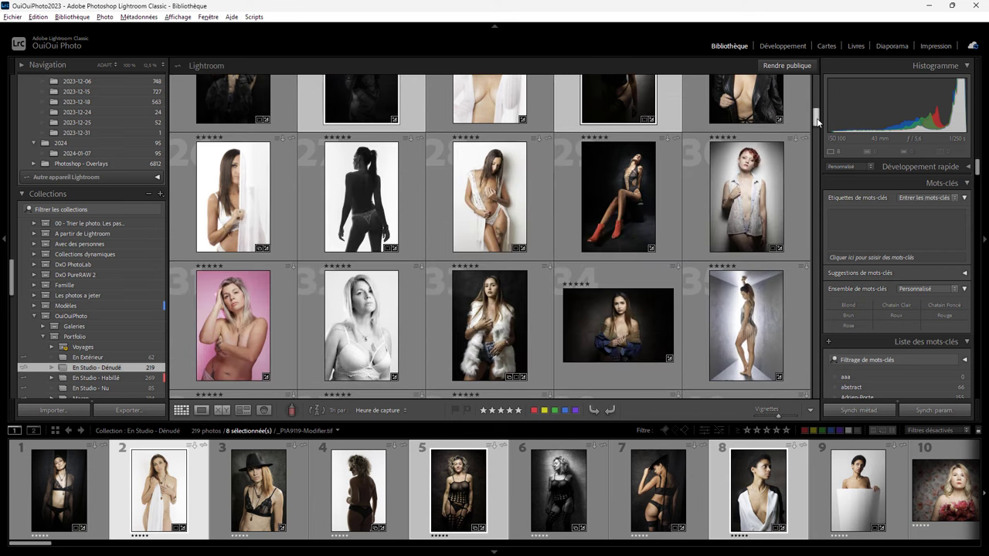
pyautogui.keyDown('ctrl'); pyautogui.click(291, 203); pyautogui.keyUp('ctrl')
pyautogui.keyDown('ctrl'); pyautogui.click(408, 304); pyautogui.keyUp('ctrl')
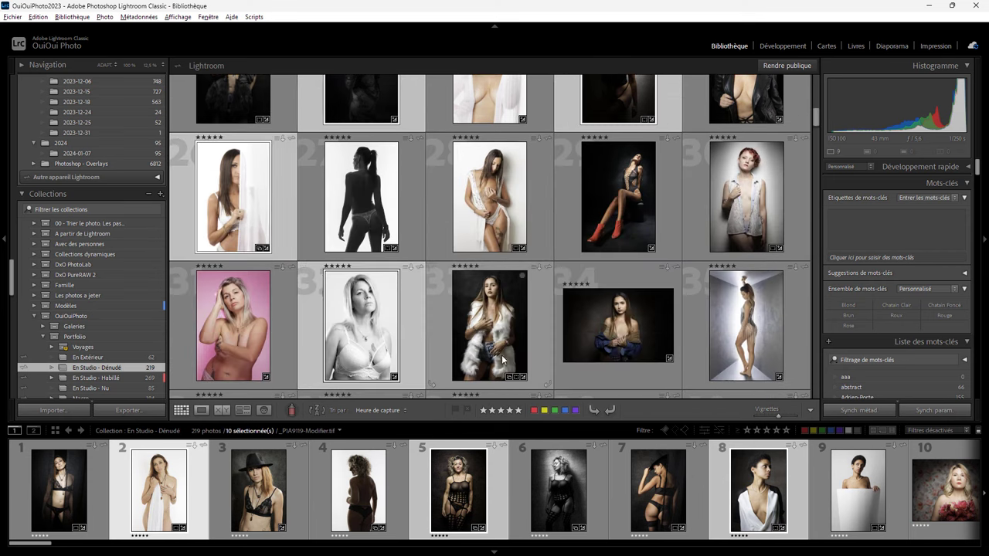
pyautogui.keyDown('ctrl'); pyautogui.click(536, 330); pyautogui.keyUp('ctrl')
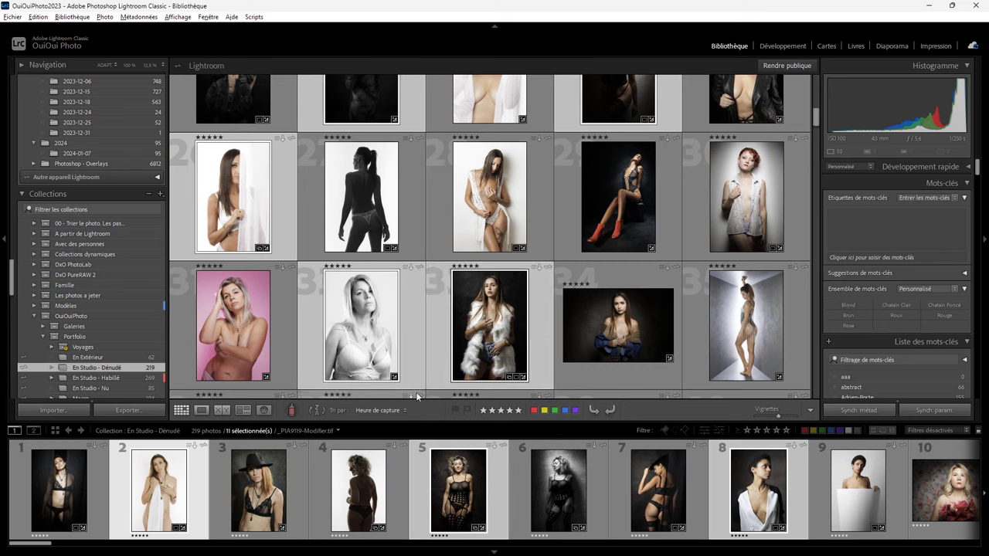
pyautogui.keyDown('ctrl'); pyautogui.click(698, 336); pyautogui.keyUp('ctrl')
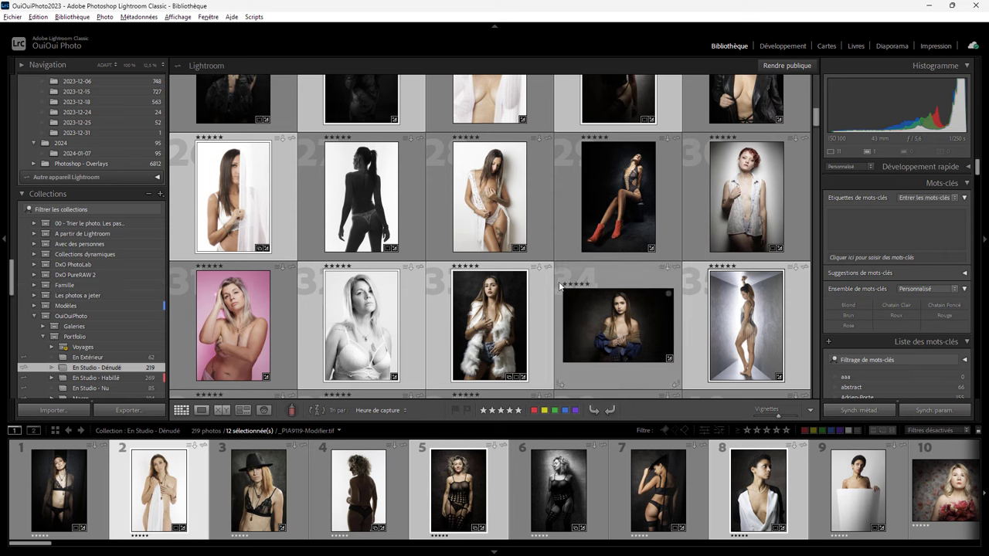
# Create a collection named ReelInsta from the twelve selected photos, outside any collection set.
pyautogui.click(161, 194)
pyautogui.click(183, 205)
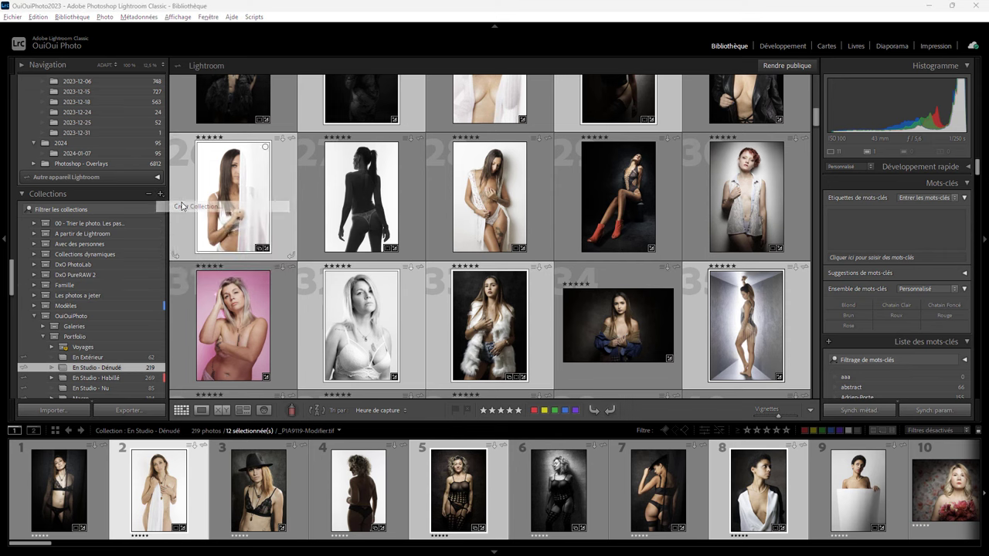
pyautogui.write('RTeelInsta')
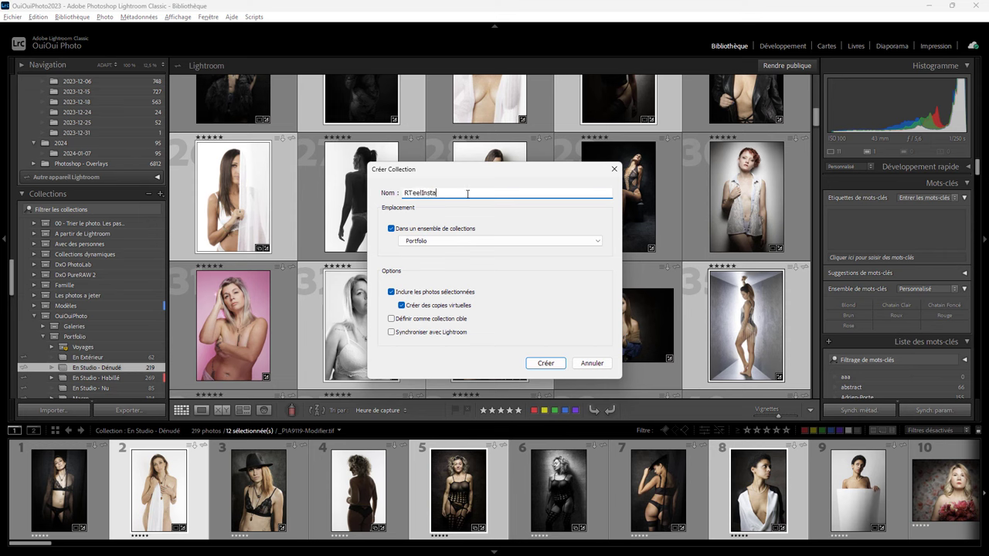
pyautogui.press('BackSpace')
pyautogui.press('BackSpace')
pyautogui.press('BackSpace')
pyautogui.press('BackSpace')
pyautogui.press('BackSpace')
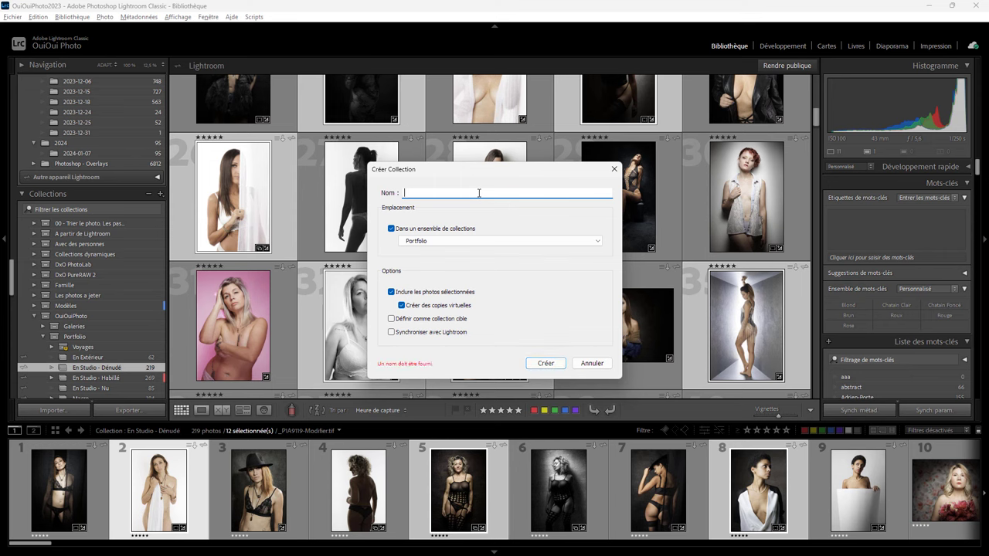
pyautogui.write('ReelInsta')
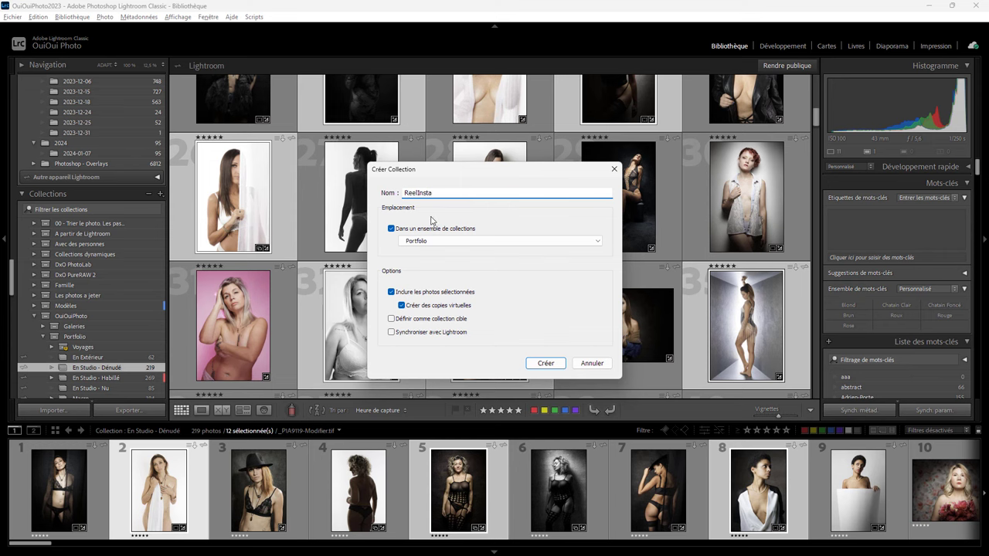
pyautogui.click(420, 233)
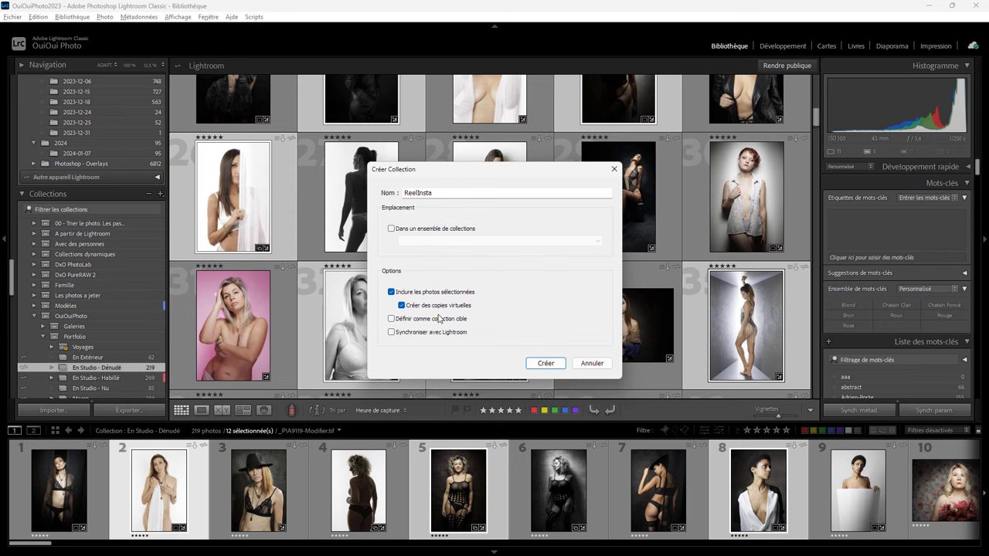
pyautogui.click(546, 364)
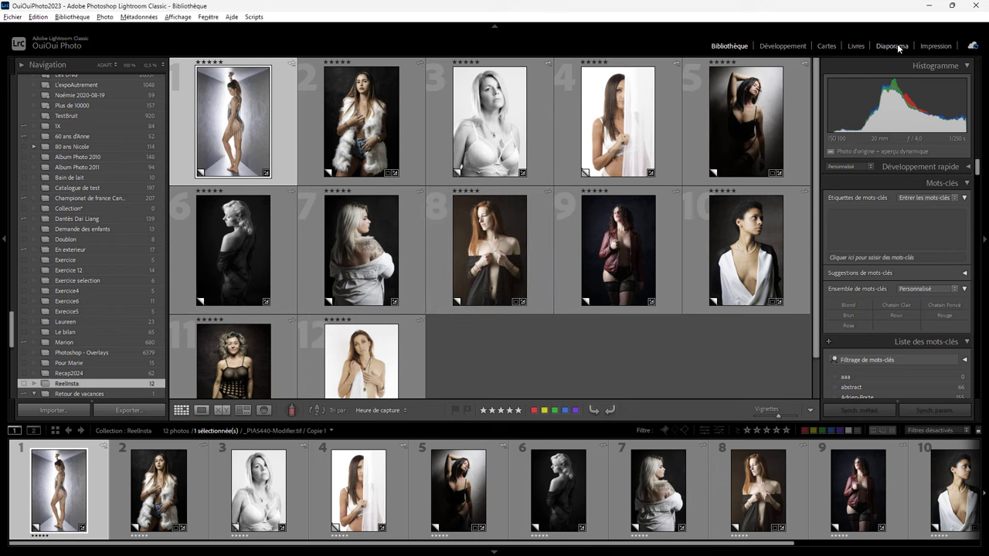
# In the Diaporama module, turn off Zoom pour remplir l'image so photos show whole.
pyautogui.click(894, 45)
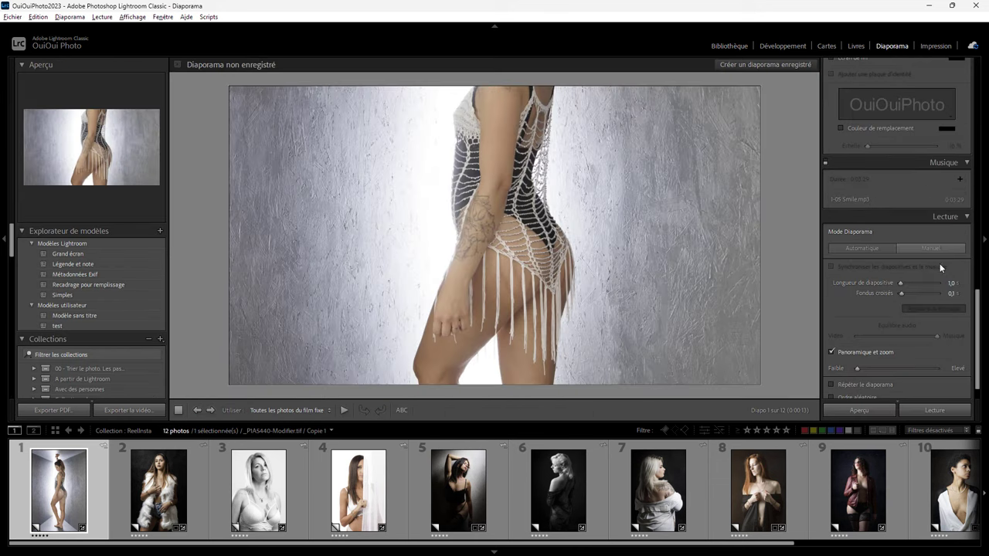
pyautogui.moveTo(979, 309); pyautogui.dragTo(973, 65)
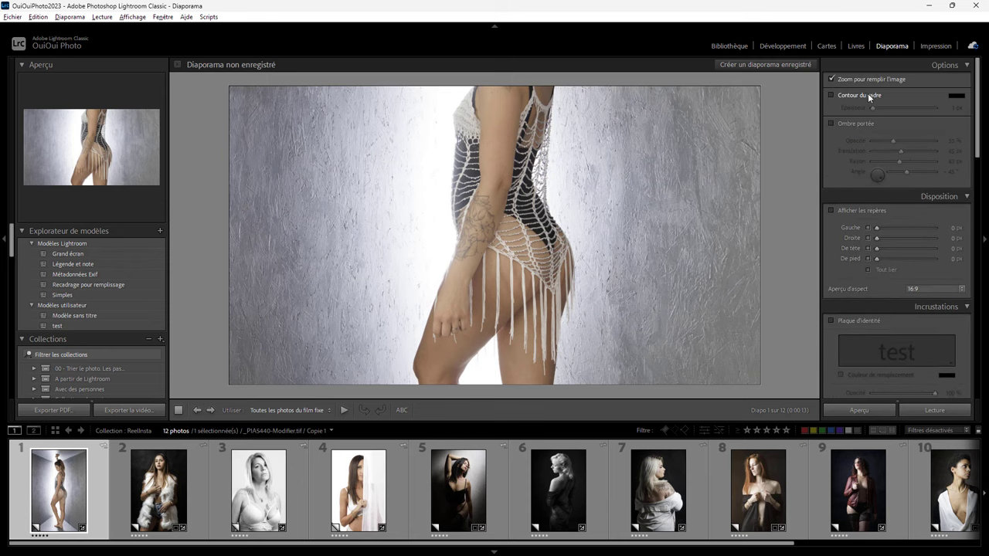
pyautogui.click(847, 79)
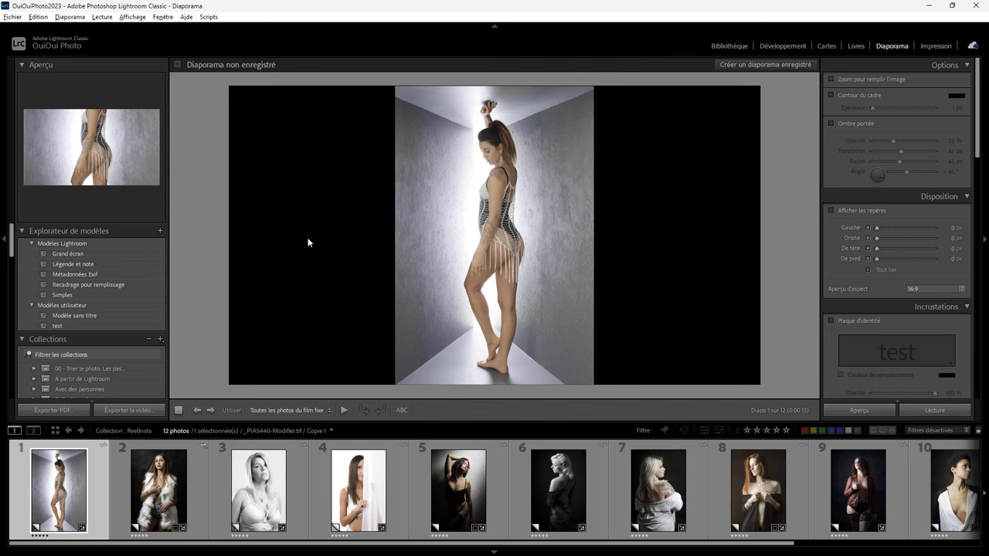
# Rotate all twelve ReelInsta photos left a quarter-turn and preview them in Diaporama.
pyautogui.click(726, 47)
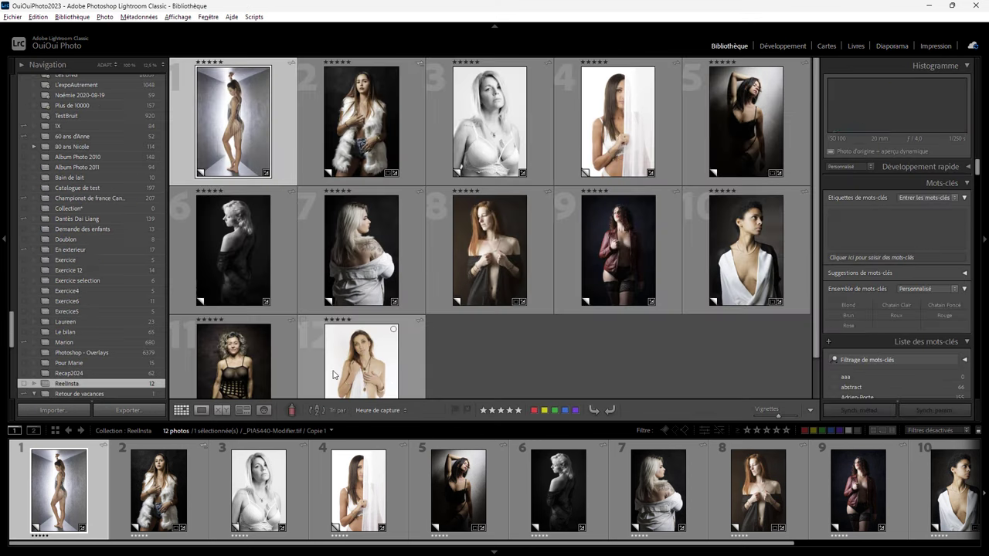
pyautogui.moveTo(115, 545); pyautogui.dragTo(342, 543)
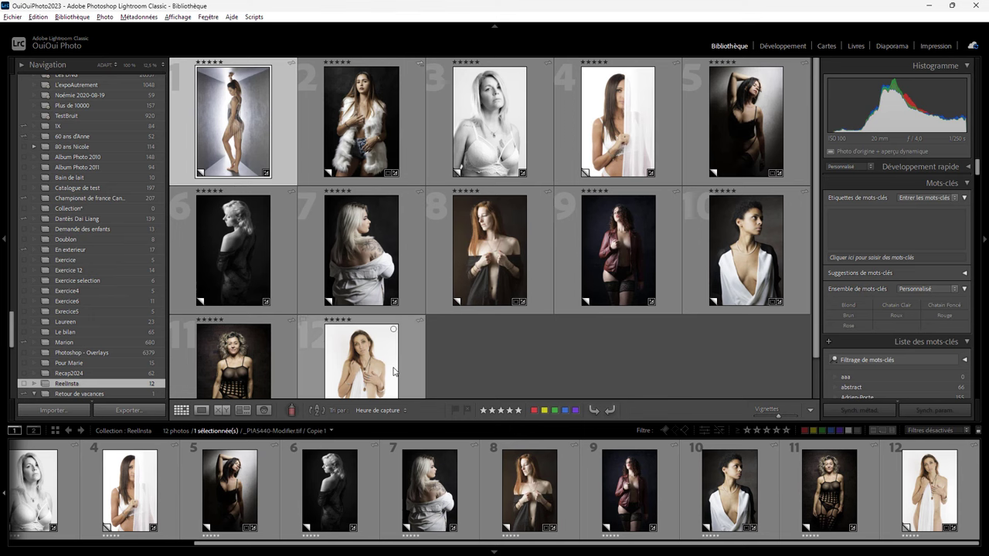
pyautogui.hotkey('ctrl', 'a')
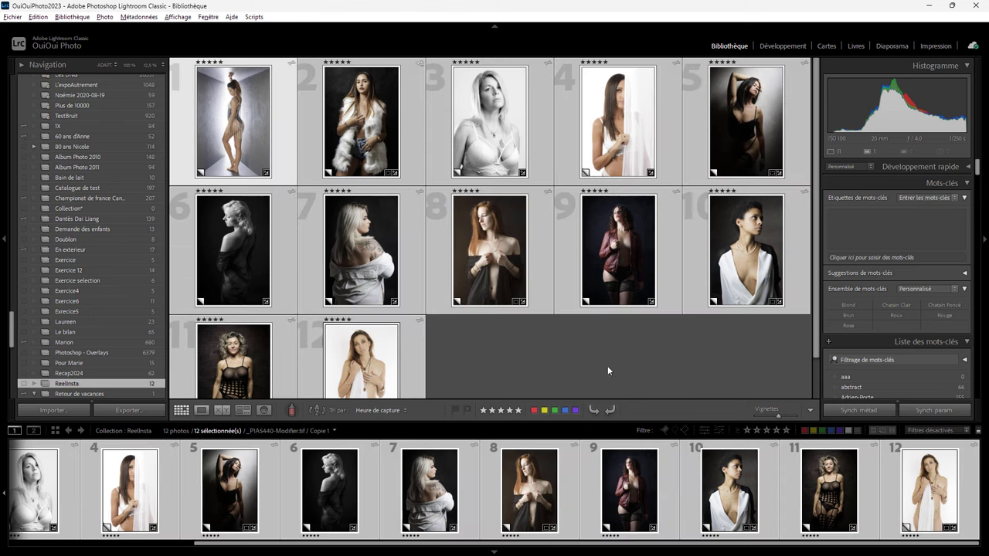
pyautogui.click(809, 410)
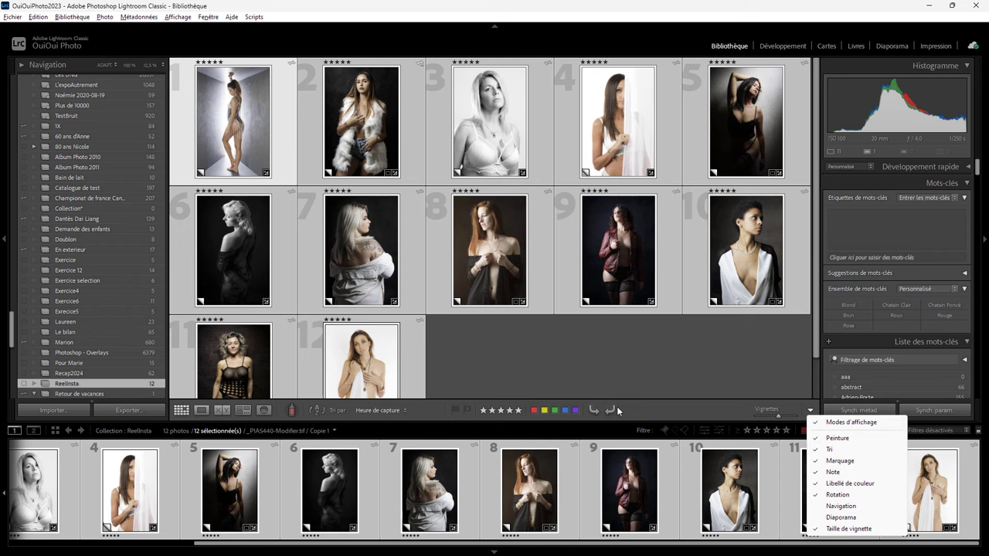
pyautogui.click(593, 410)
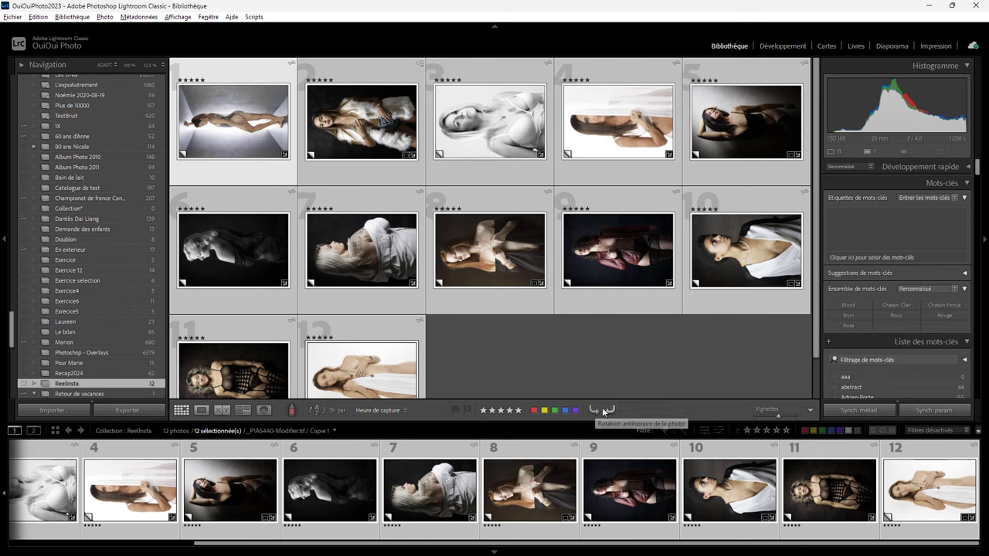
pyautogui.click(895, 46)
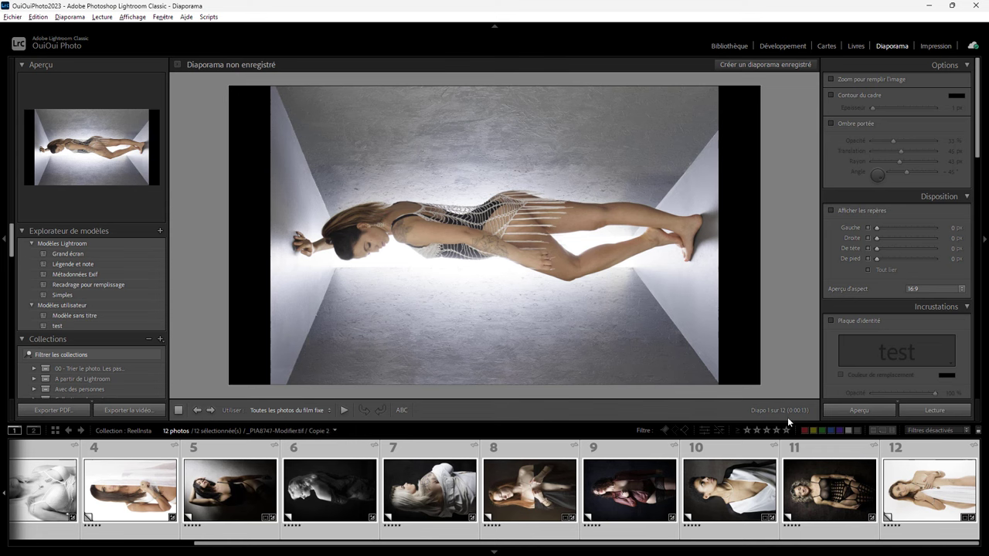
# Make slides fill the frame and set 1,0 s slides with 0,2 s crossfades.
pyautogui.click(840, 80)
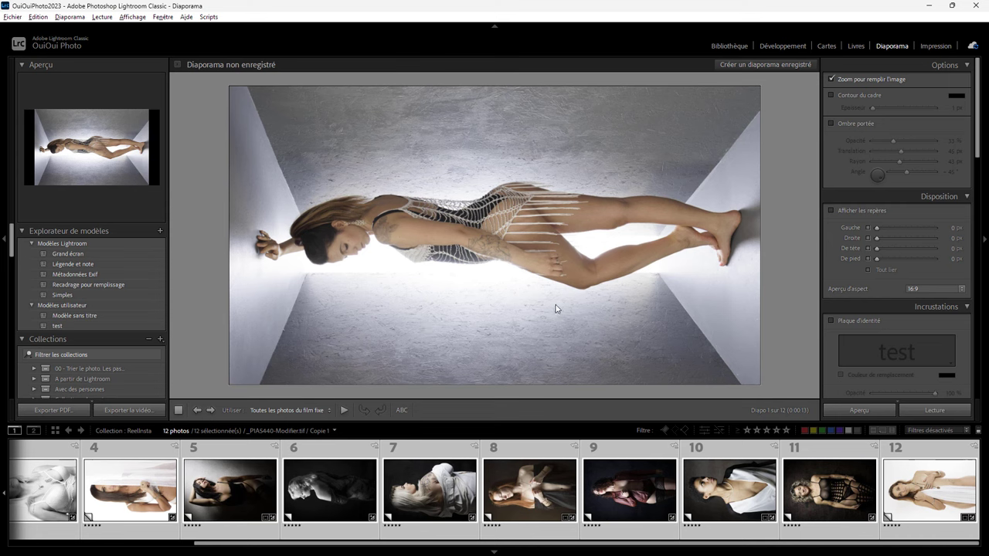
pyautogui.moveTo(978, 154); pyautogui.dragTo(976, 363)
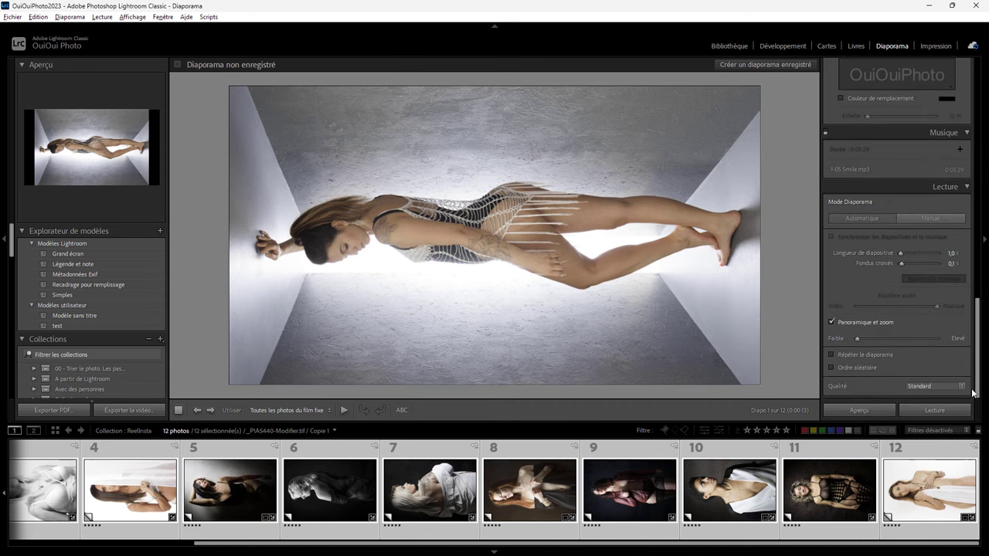
pyautogui.click(952, 254)
pyautogui.moveTo(902, 264); pyautogui.dragTo(903, 263)
# Set the playback quality to Elevée and review the Titres and Fond settings.
pyautogui.click(934, 386)
pyautogui.click(918, 421)
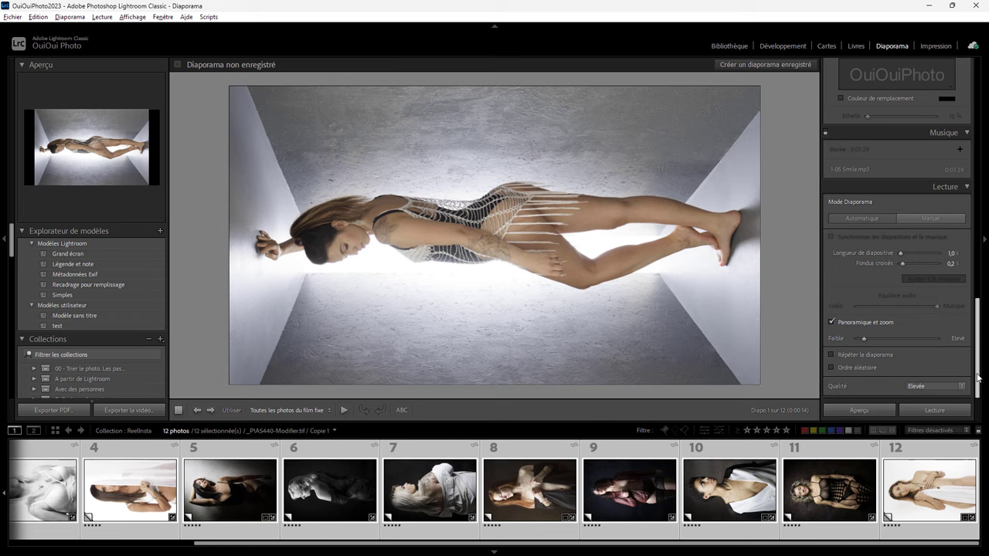
pyautogui.scroll(3, 983, 301)
pyautogui.moveTo(984, 301); pyautogui.dragTo(982, 177)
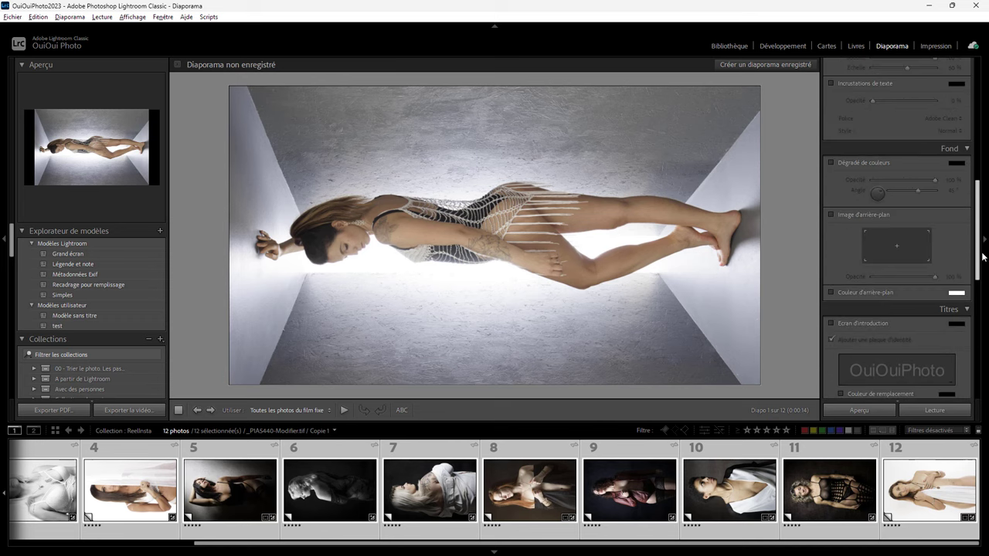
pyautogui.moveTo(981, 178)
pyautogui.mouseDown()
pyautogui.moveTo(981, 220)
pyautogui.moveTo(767, 338)
pyautogui.mouseUp()
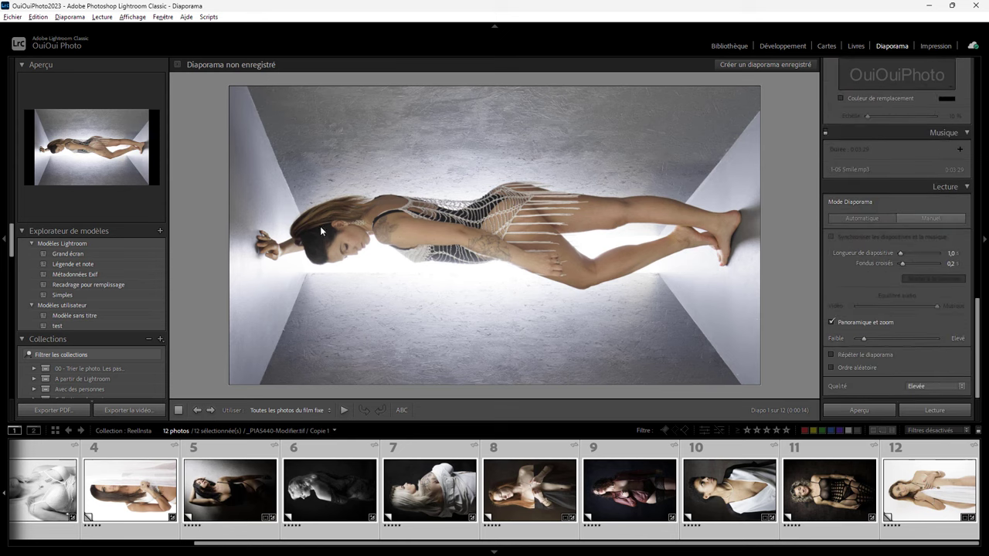
# Export the slideshow as a 1080p (16:9) video, overwriting ReelInsta1.mp4 in Formation.
pyautogui.click(142, 410)
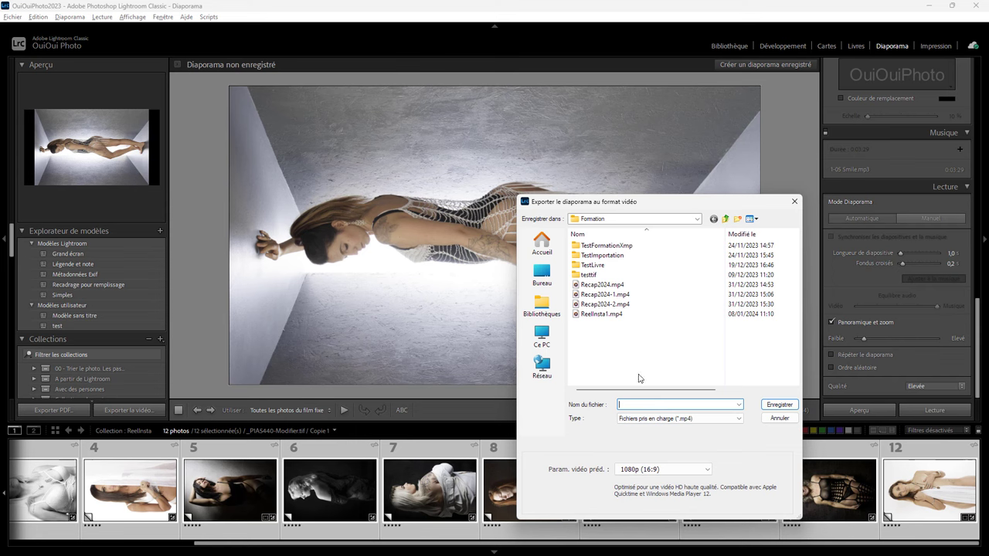
pyautogui.click(606, 318)
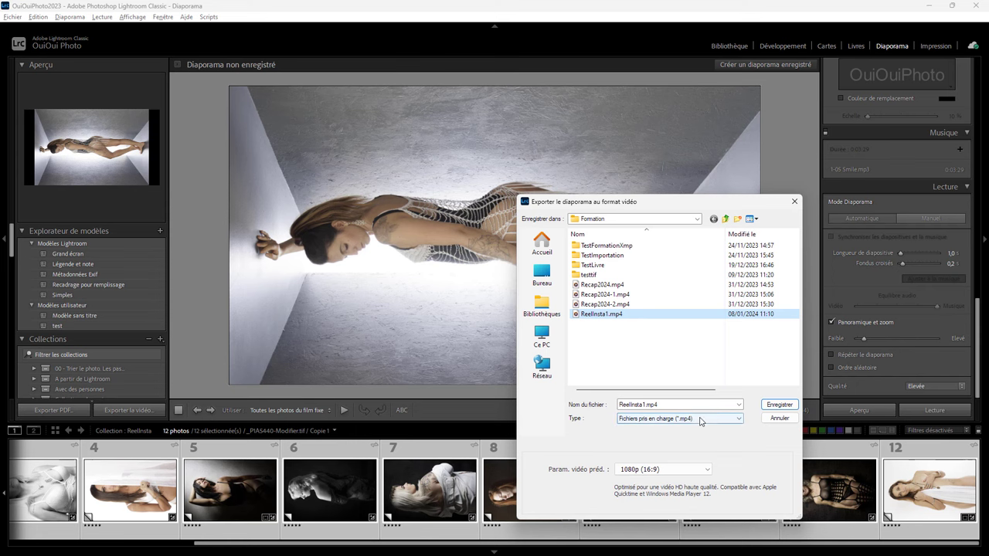
pyautogui.click(706, 471)
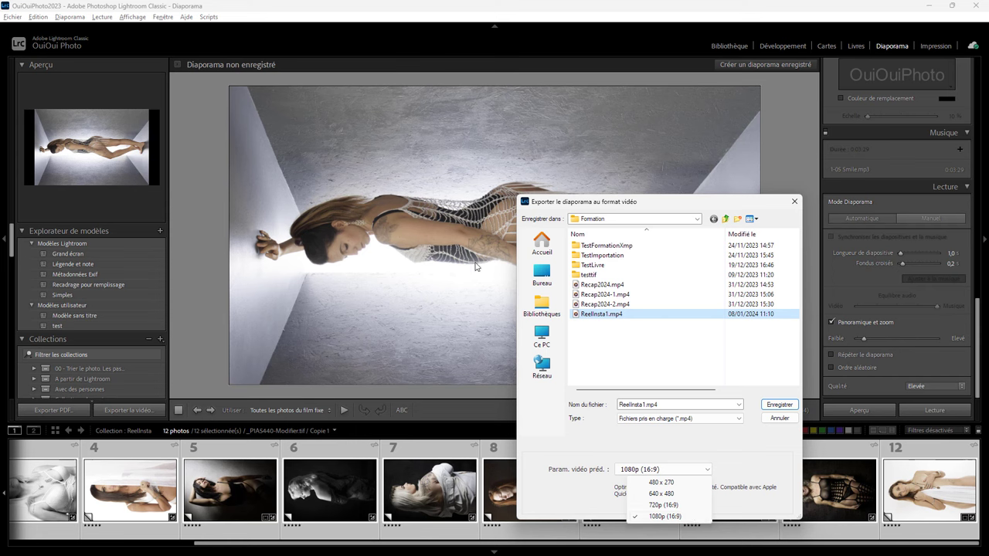
pyautogui.click(780, 405)
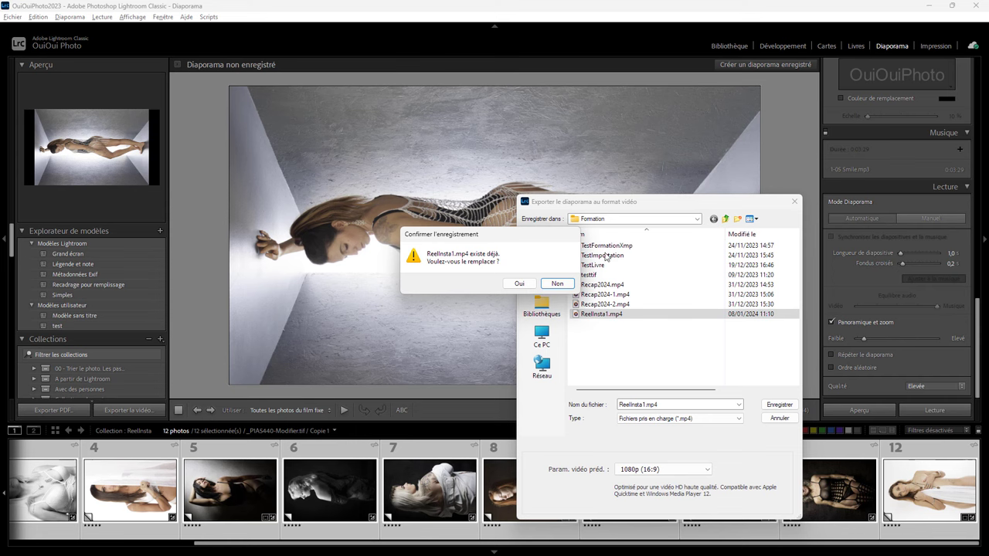
pyautogui.click(519, 284)
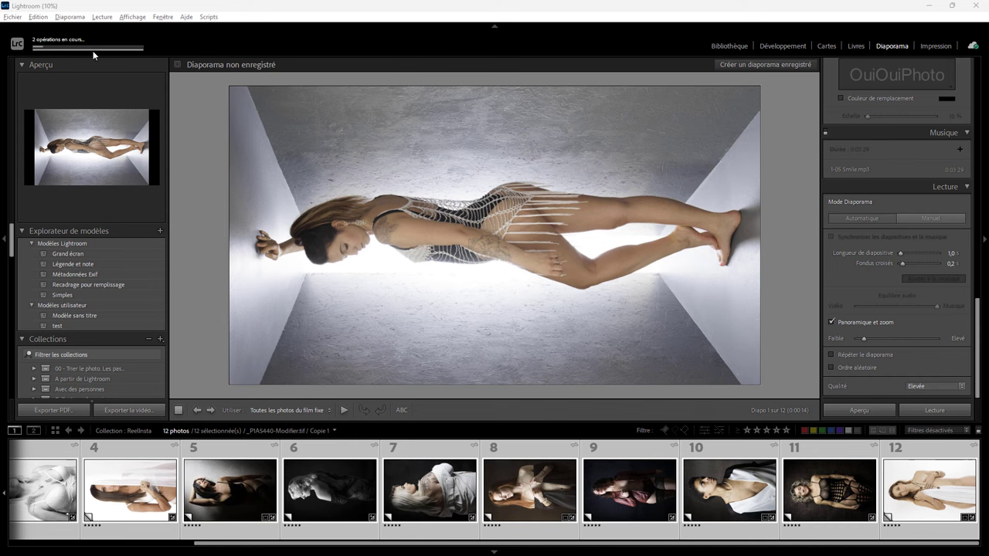
# Bring up the Nouveau fichier Modèle dialog from the Explorateur de modèles panel.
pyautogui.click(161, 229)
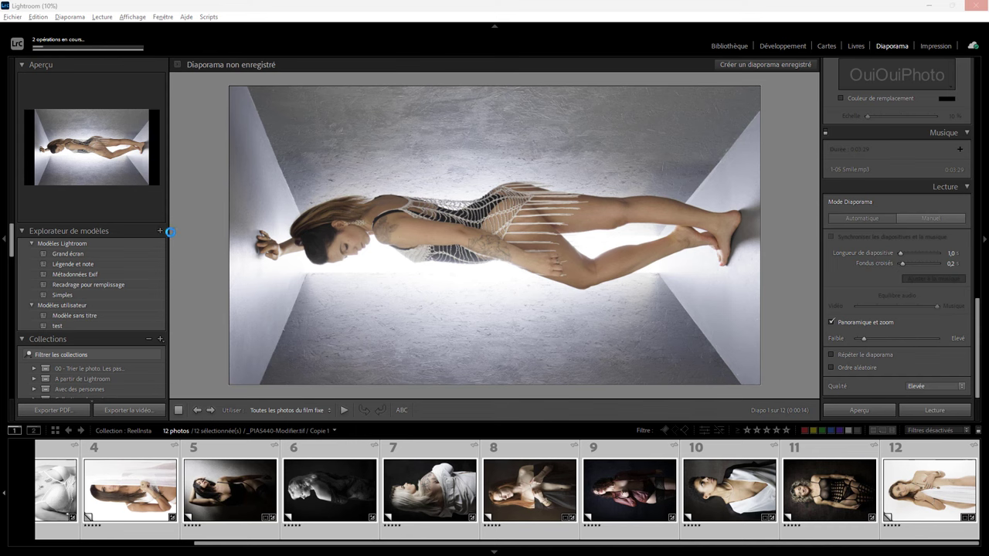
pyautogui.click(161, 231)
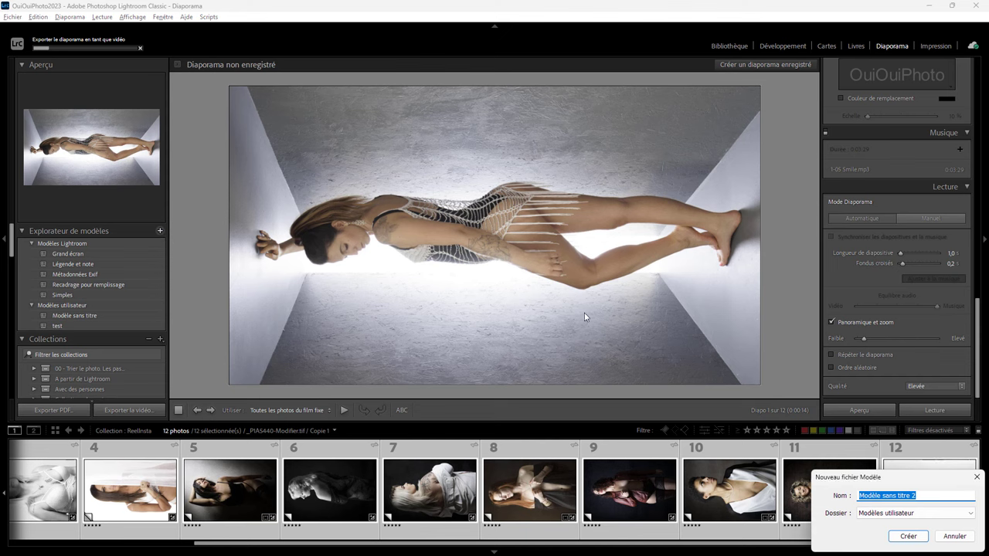
# Save the slideshow template as ReelInsta1s in the Modèles utilisateur folder.
pyautogui.moveTo(904, 479); pyautogui.dragTo(577, 306)
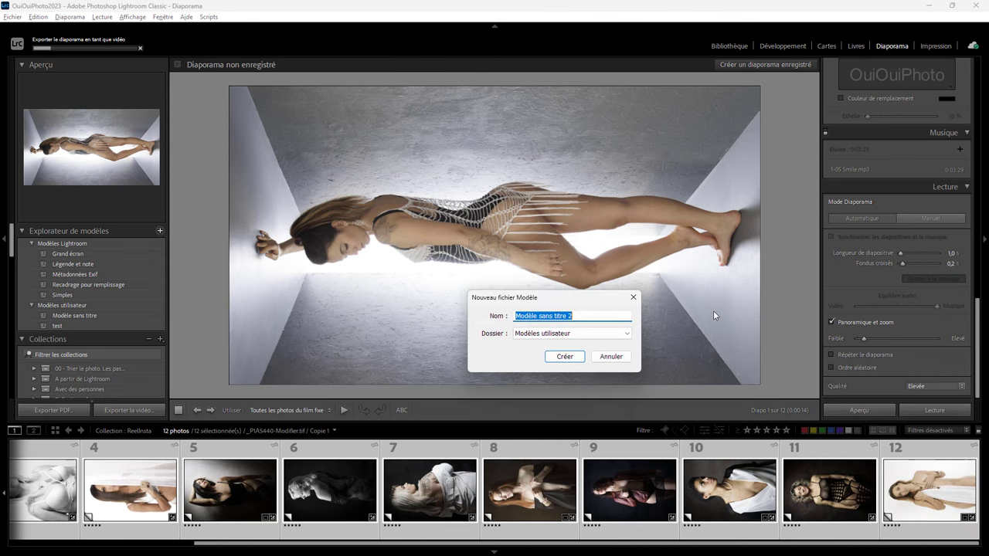
pyautogui.write('ReelInsta1s')
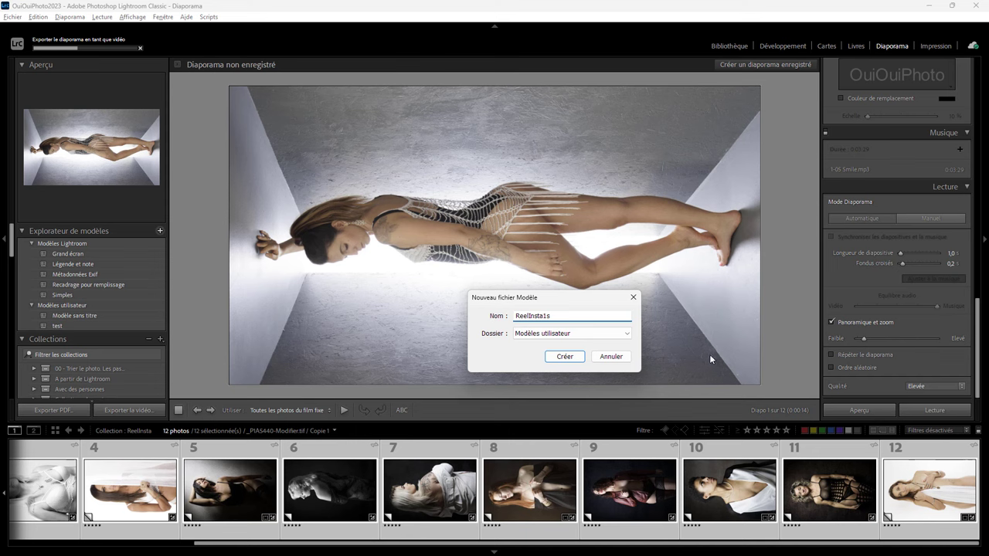
pyautogui.click(574, 357)
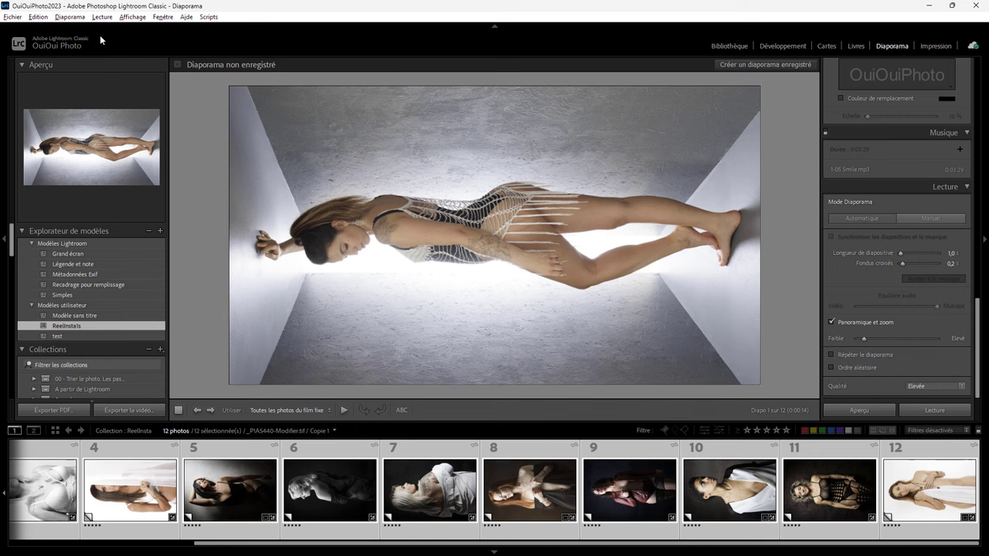
# Reveal Lightroom's presets folder from Préférences > Paramètres prédéfinis.
pyautogui.click(39, 18)
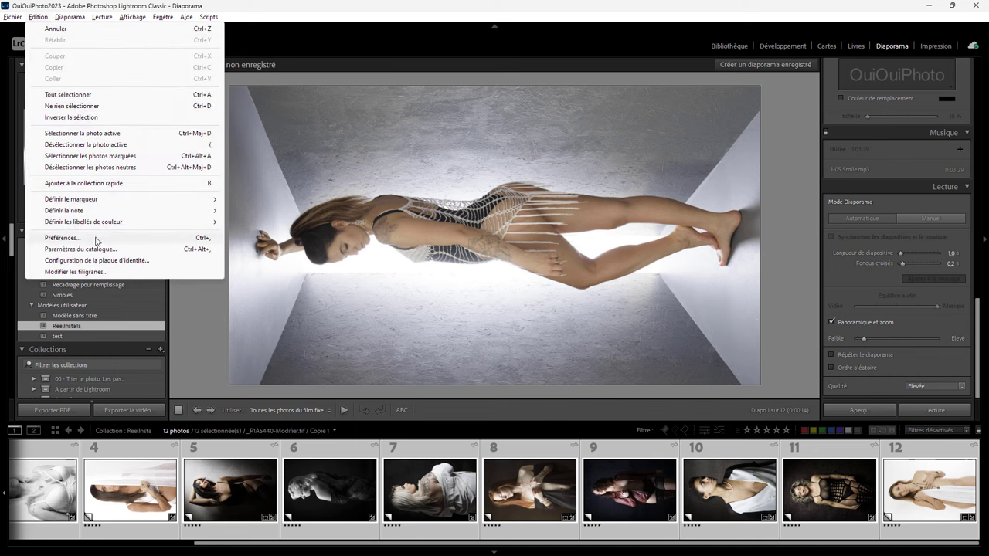
pyautogui.click(96, 240)
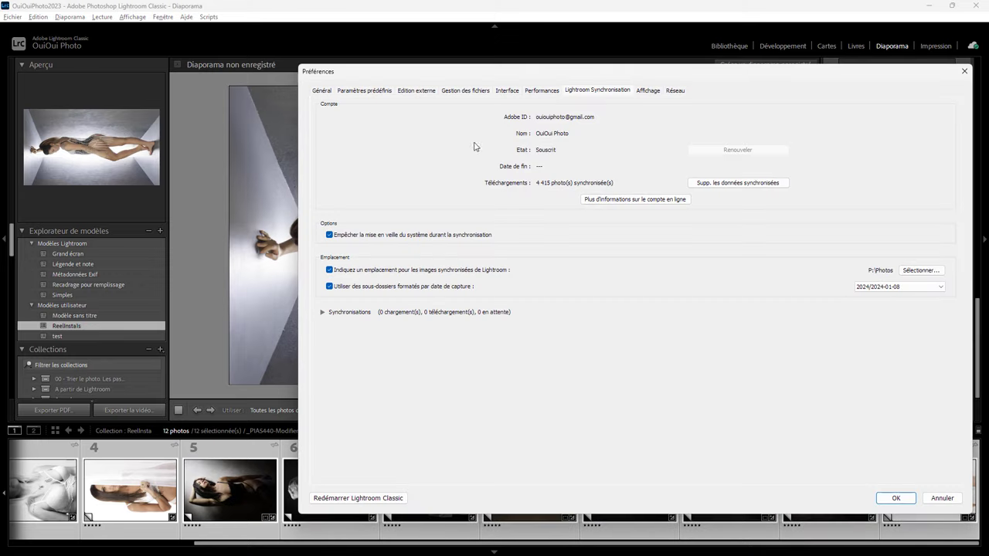
pyautogui.click(371, 91)
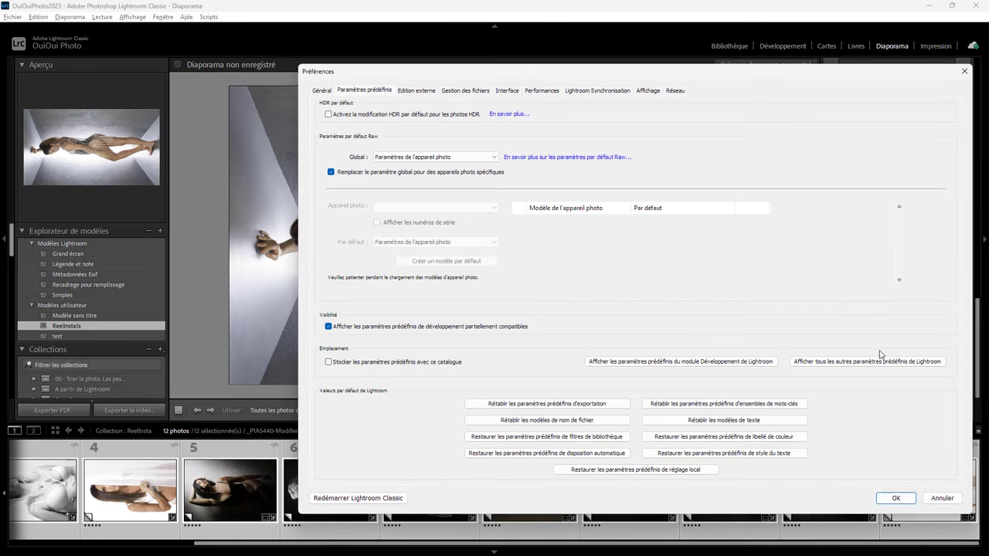
pyautogui.click(840, 361)
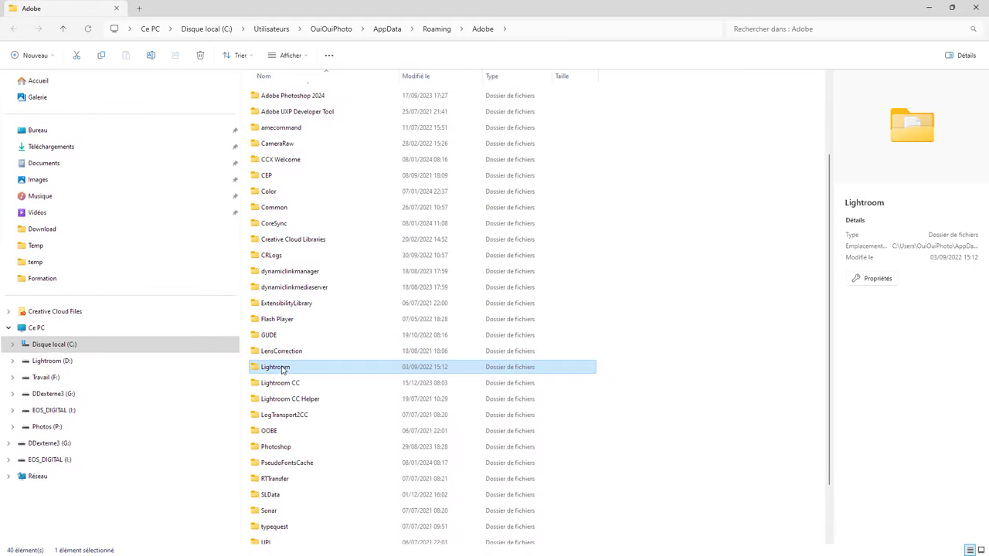
# Navigate into Lightroom > Slideshow Templates > User Templates in File Explorer.
pyautogui.doubleClick(283, 368)
pyautogui.scroll(-5, 27, 393)
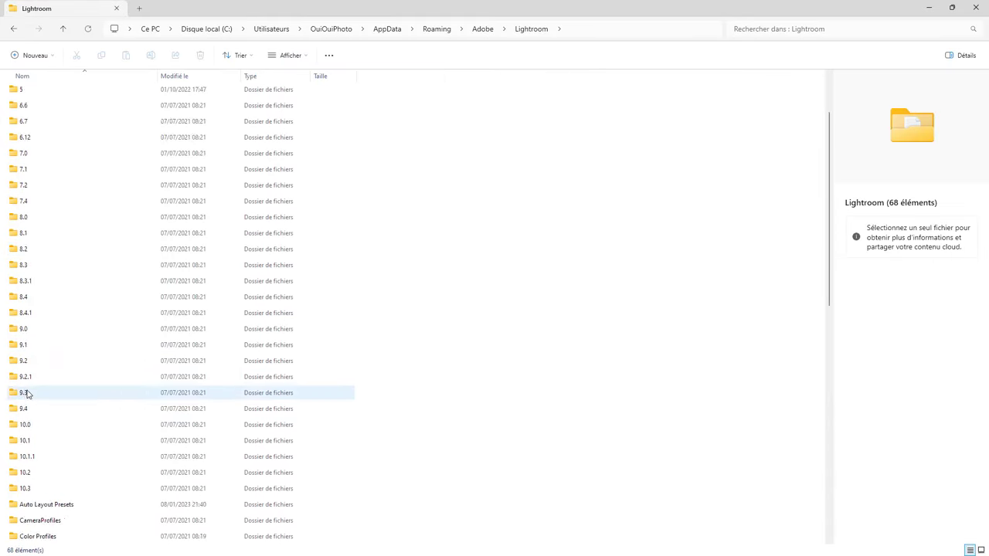
pyautogui.scroll(-5, 35, 394)
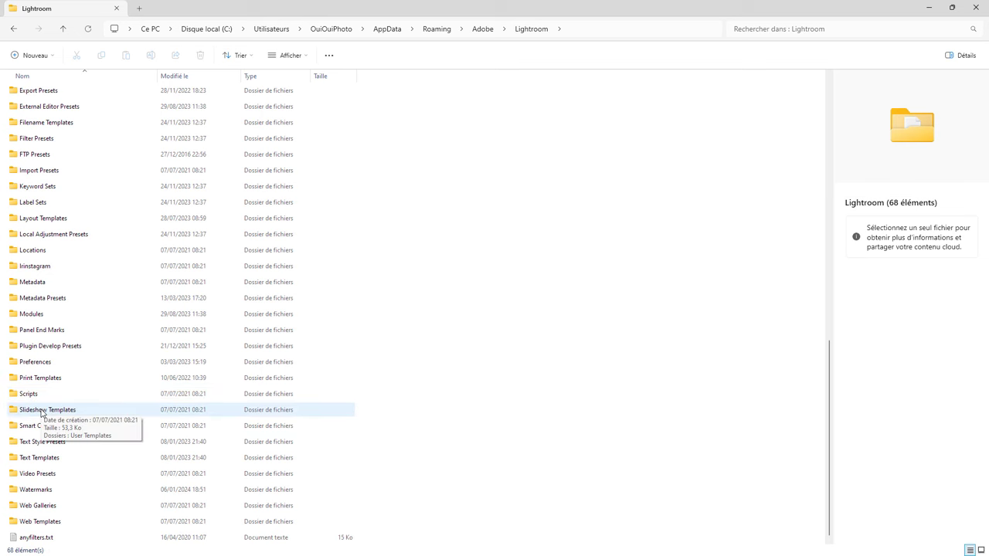
pyautogui.doubleClick(42, 412)
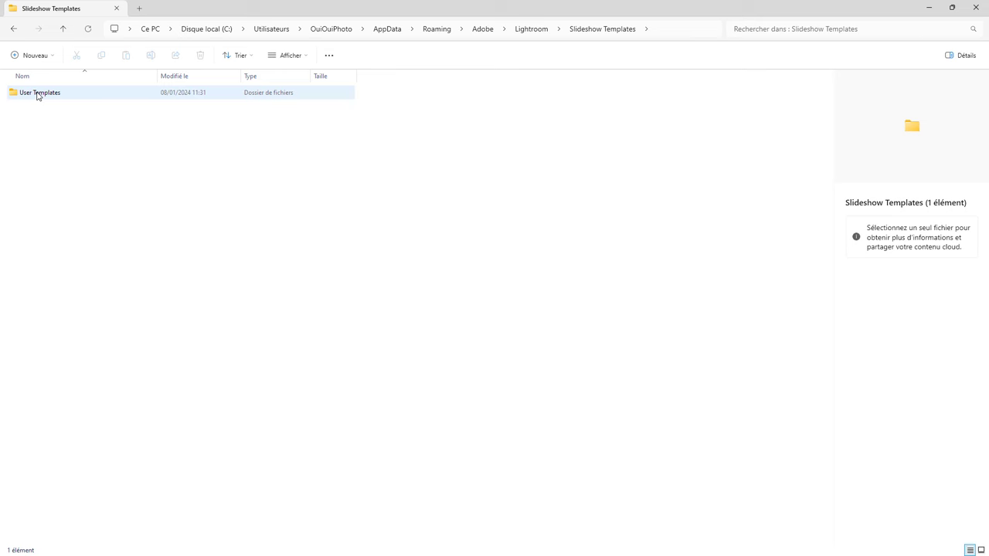
pyautogui.doubleClick(37, 93)
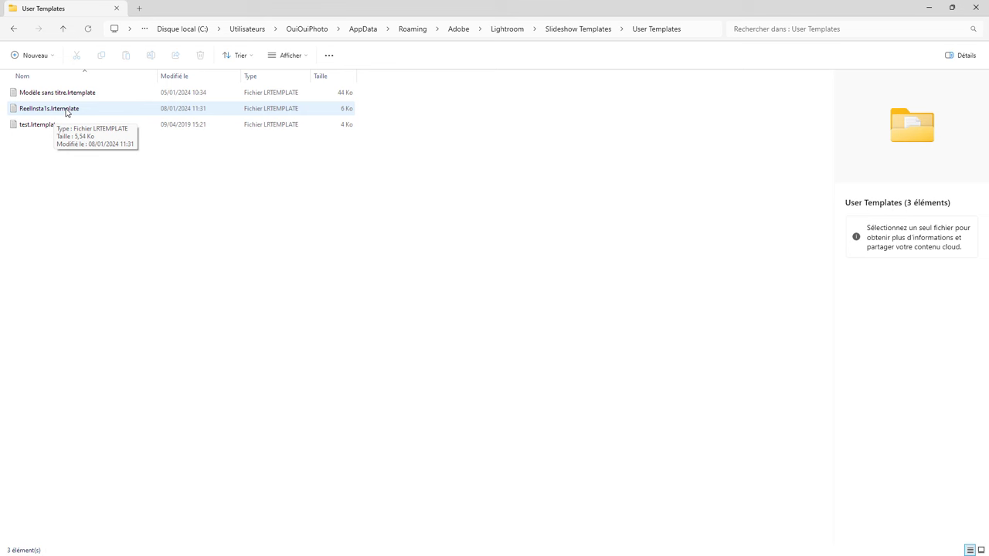
# Open ReelInsta1s.lrtemplate as text and change its speed value to 0.5.
pyautogui.doubleClick(67, 111)
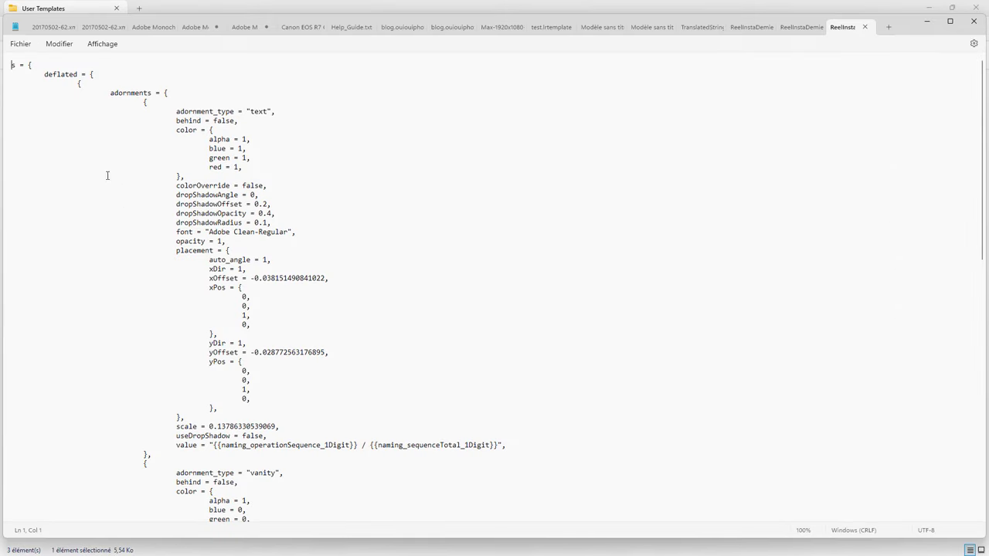
pyautogui.scroll(-10, 107, 175)
pyautogui.scroll(-10, 105, 201)
pyautogui.scroll(-10, 103, 232)
pyautogui.scroll(-10, 99, 270)
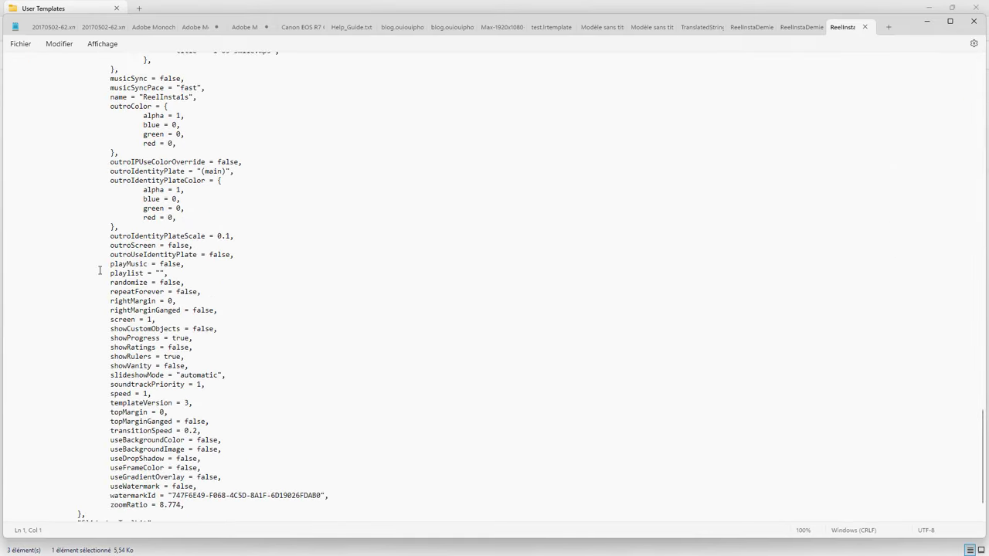
pyautogui.click(145, 394)
pyautogui.write('0.5')
# Try saving under a new name and file type, cancel, and return to the edited template.
pyautogui.click(22, 45)
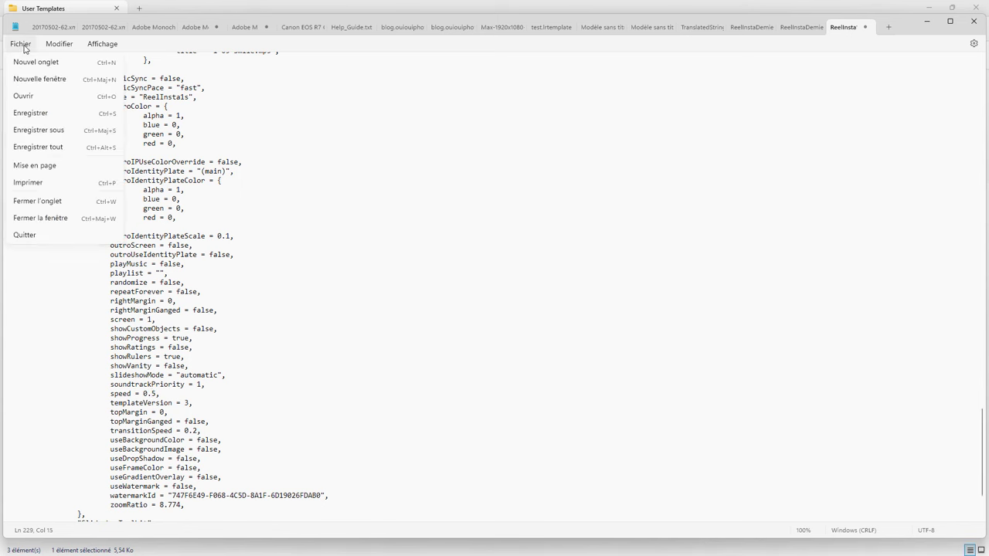
pyautogui.click(52, 130)
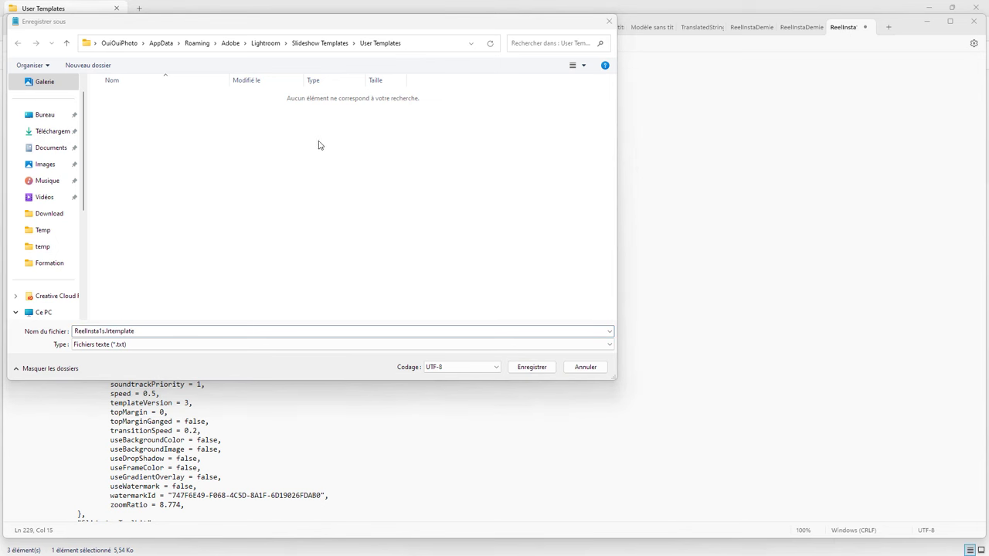
pyautogui.click(128, 347)
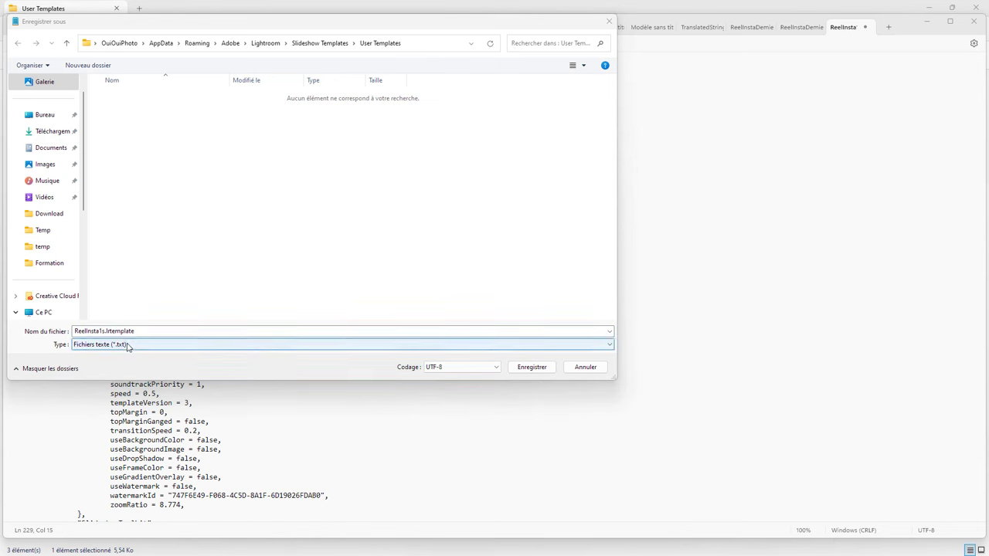
pyautogui.click(154, 178)
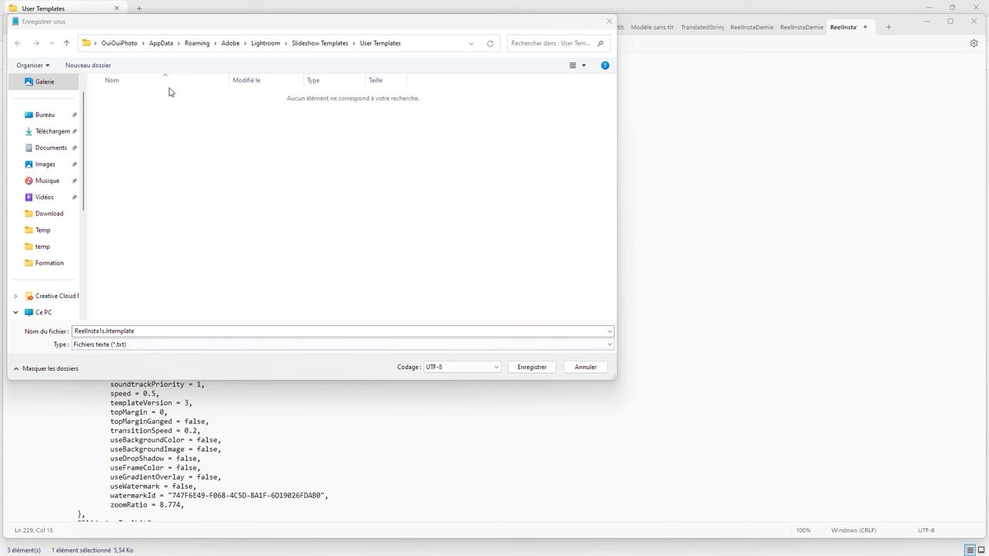
pyautogui.click(136, 347)
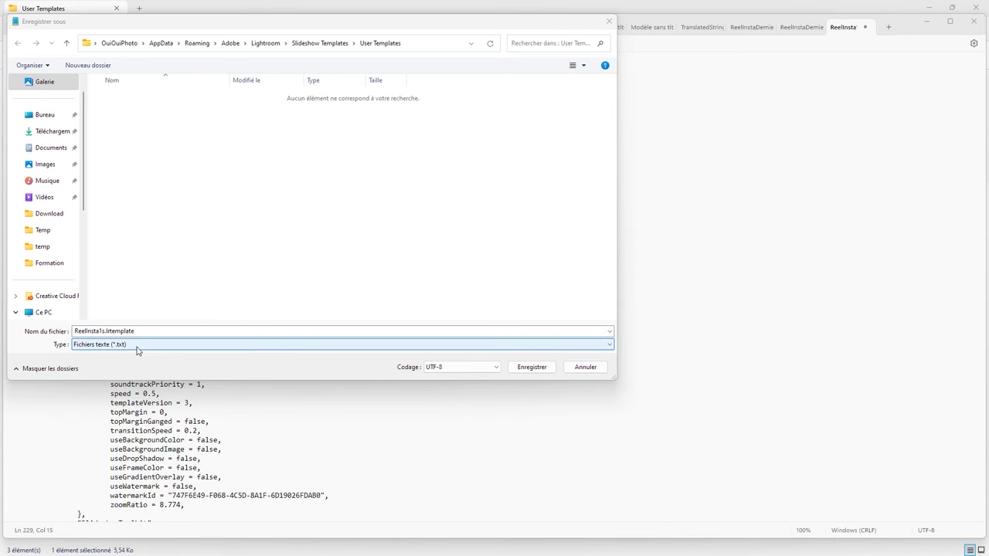
pyautogui.click(586, 368)
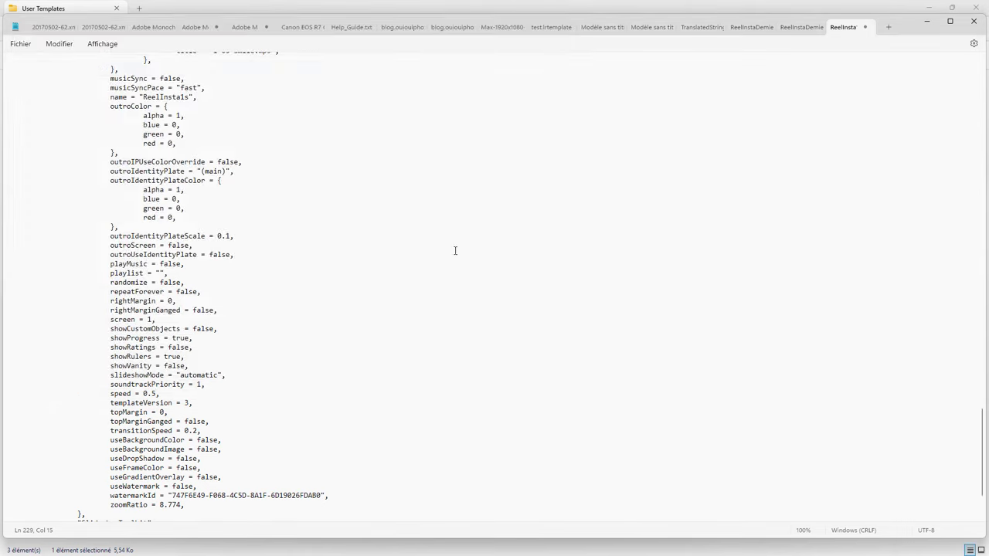
pyautogui.click(198, 4)
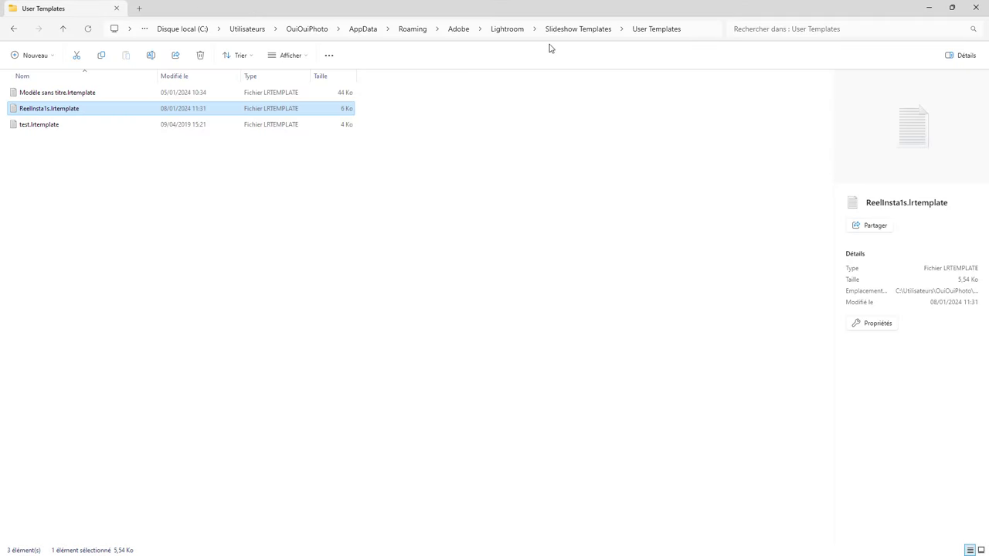
pyautogui.hotkey('alt', 'Tab')
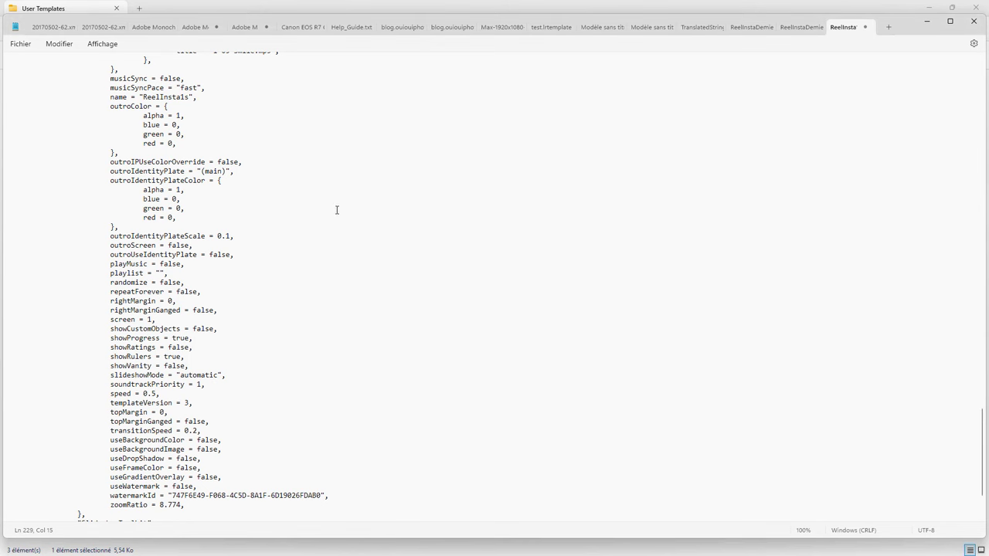
# Save a copy named ReelInstaDemieSecode.lrtemplate in User Templates, then close Notepad.
pyautogui.click(21, 45)
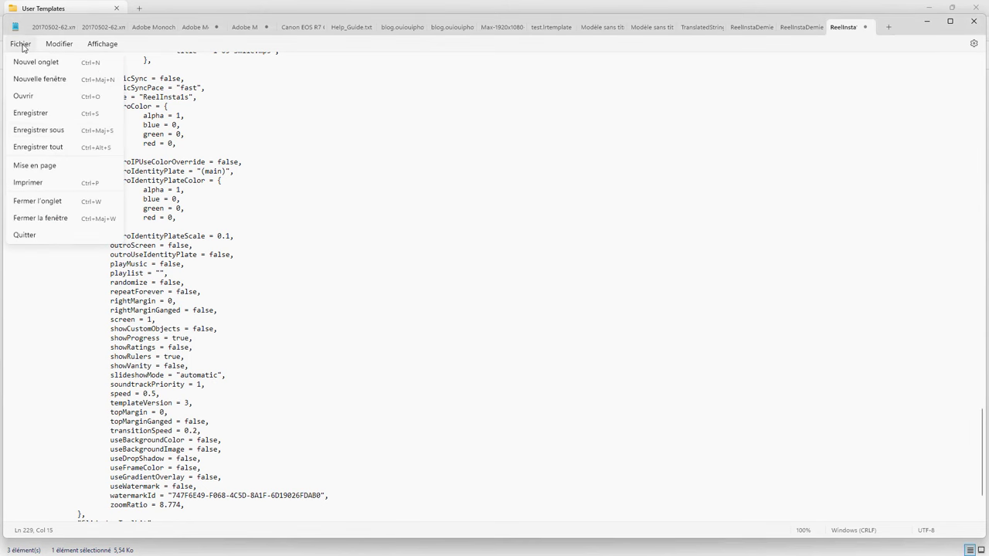
pyautogui.click(54, 129)
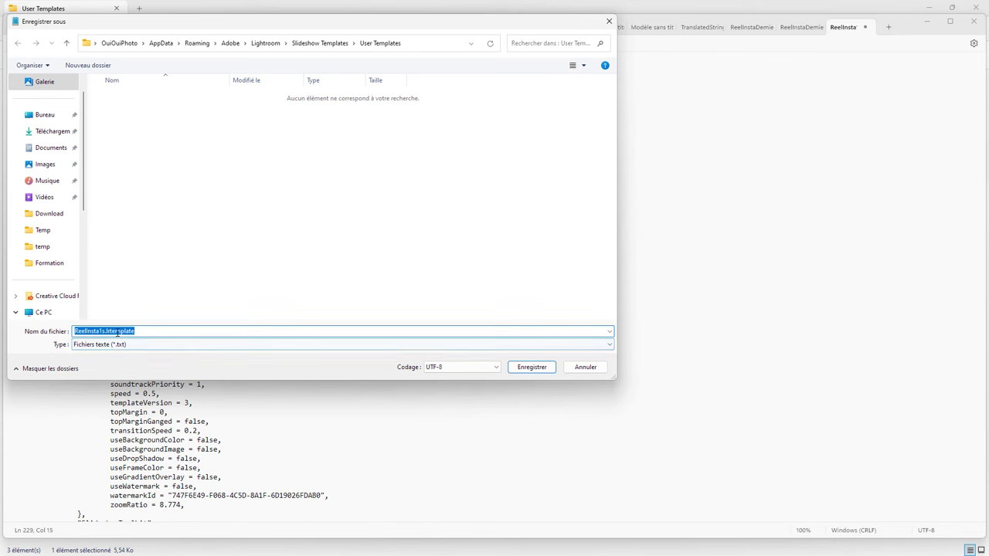
pyautogui.click(99, 331)
pyautogui.write('0')
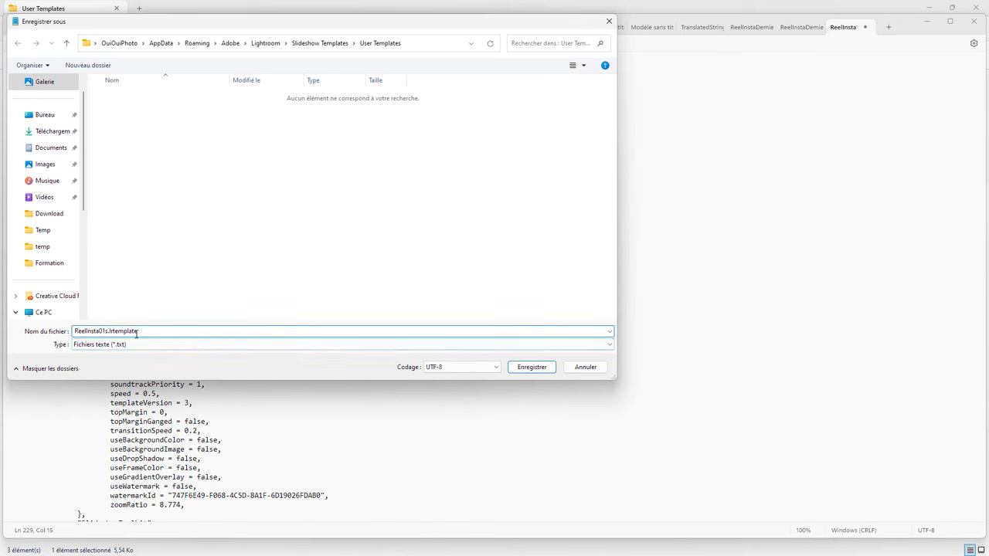
pyautogui.press('Delete')
pyautogui.write('5')
pyautogui.press('BackSpace')
pyautogui.press('BackSpace')
pyautogui.write('DemieSecon')
pyautogui.press('Delete')
pyautogui.press('Delete')
pyautogui.click(543, 370)
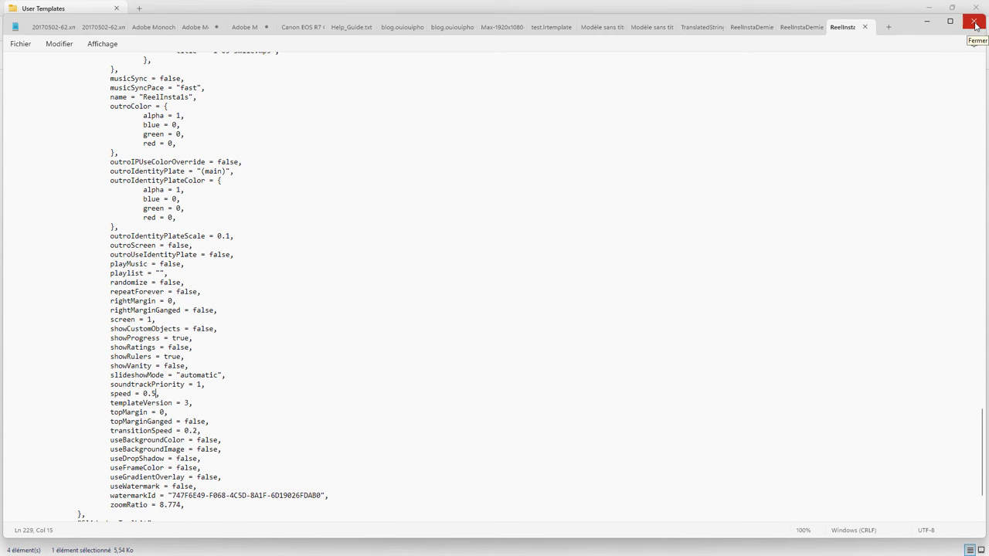
pyautogui.click(975, 25)
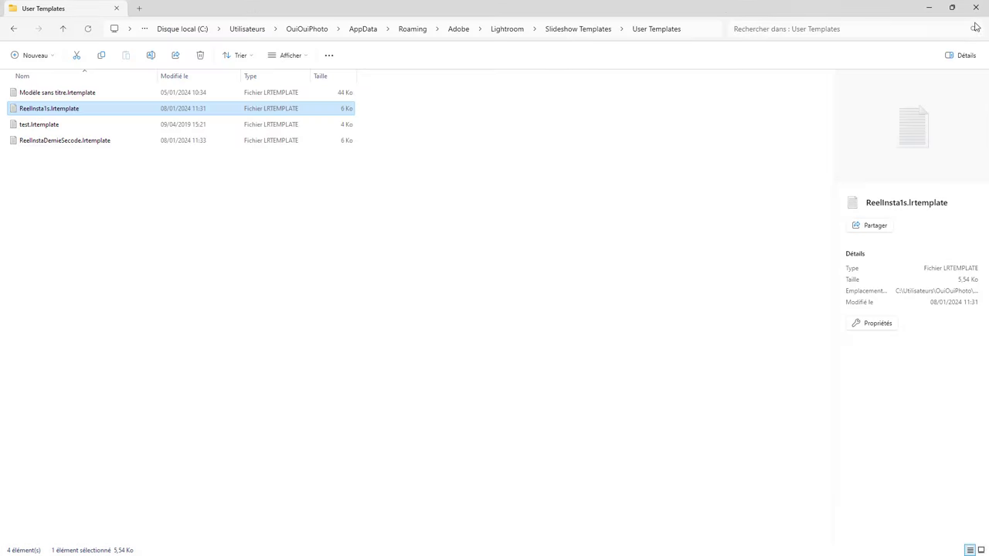
# Copy the User Templates folder path, then close Lightroom's Preferences with OK.
pyautogui.click(695, 30)
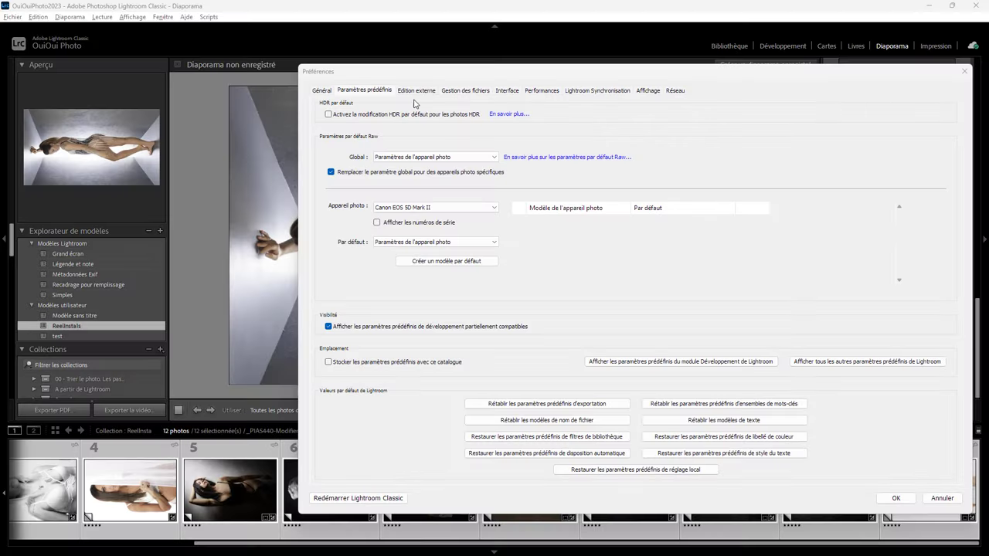
pyautogui.click(940, 498)
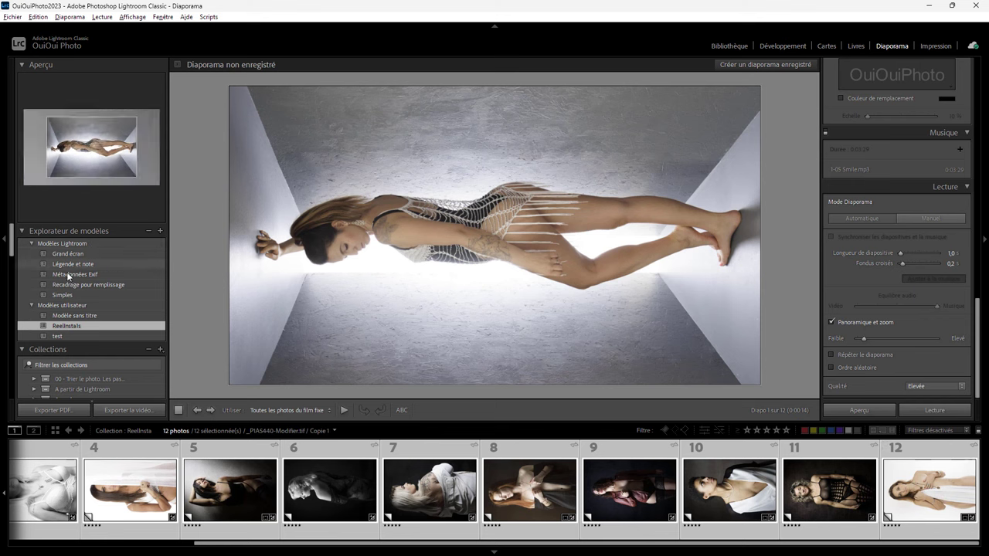
# Start a user template import and go to the pasted User Templates folder path.
pyautogui.rightClick(104, 306)
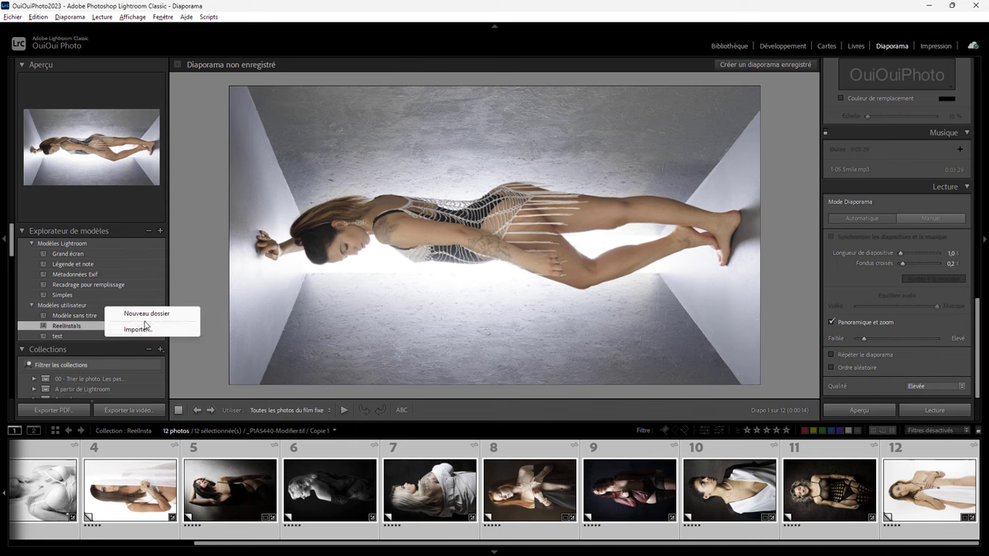
pyautogui.click(141, 331)
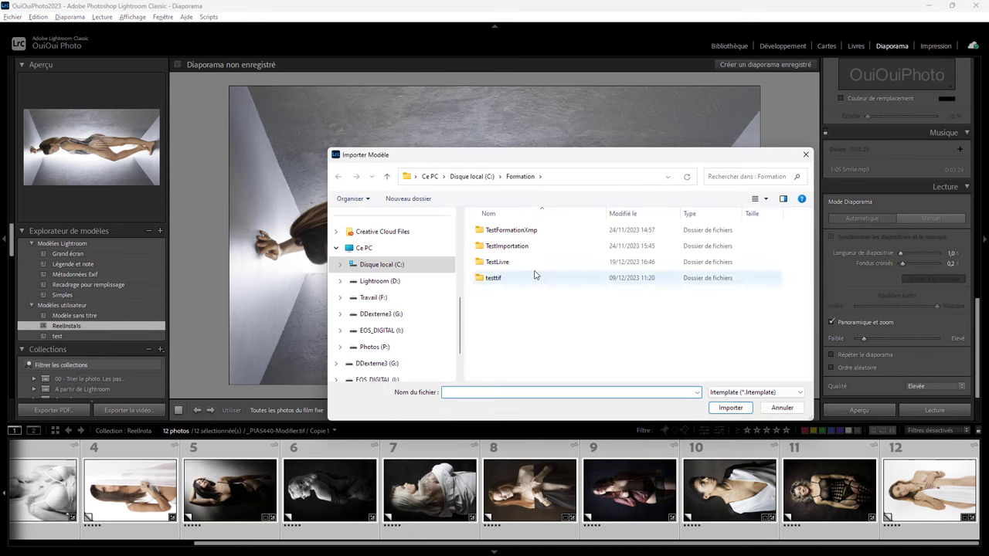
pyautogui.click(560, 180)
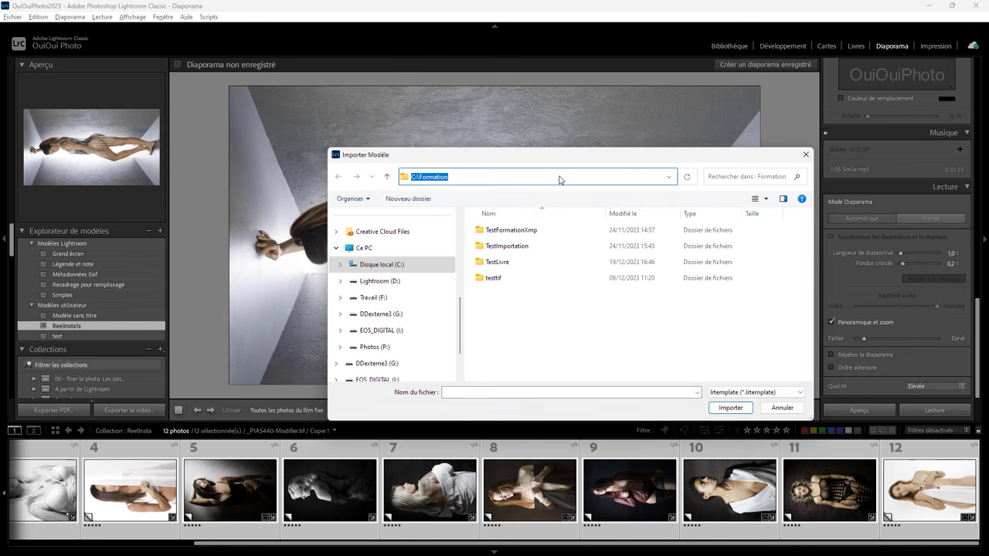
pyautogui.hotkey('ctrl', 'v')
pyautogui.press('Return')
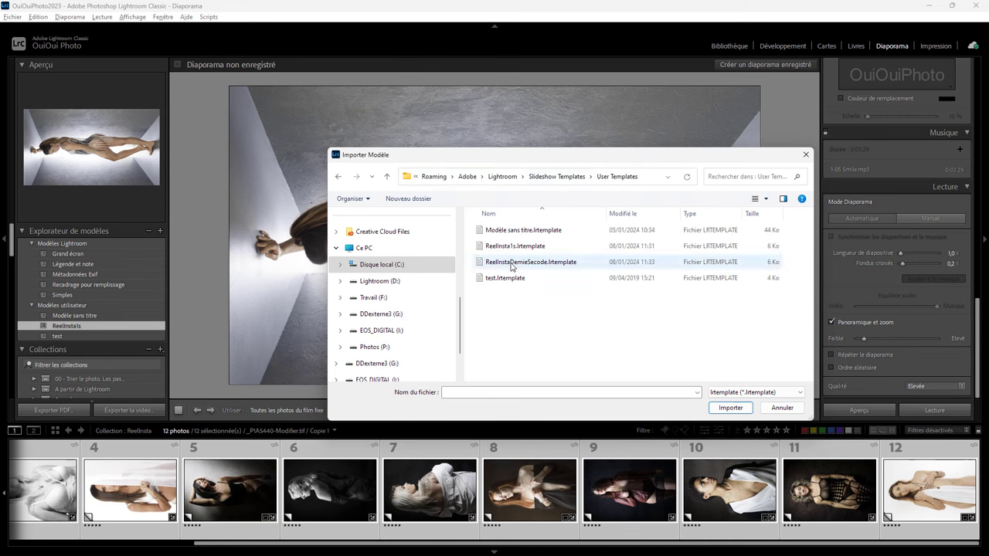
pyautogui.moveTo(531, 262)
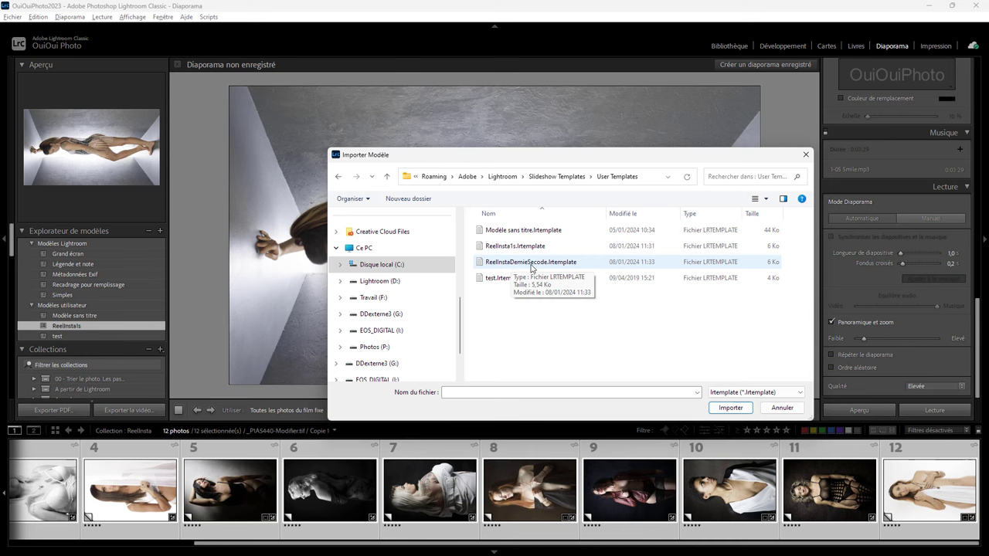
# Rename the ReelInstaDemieSecode file to ReelInstaDemieSeconde to fix the typo.
pyautogui.rightClick(530, 265)
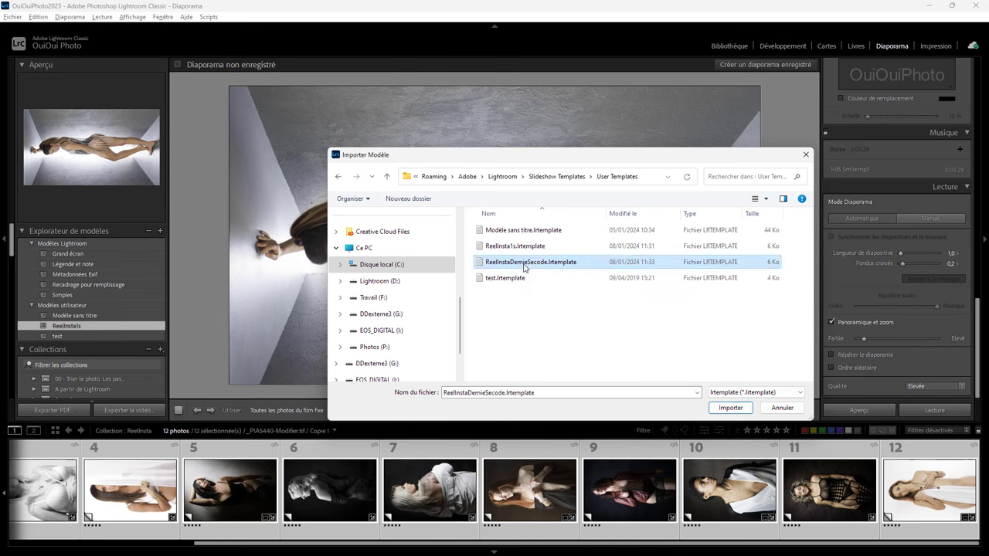
pyautogui.click(559, 483)
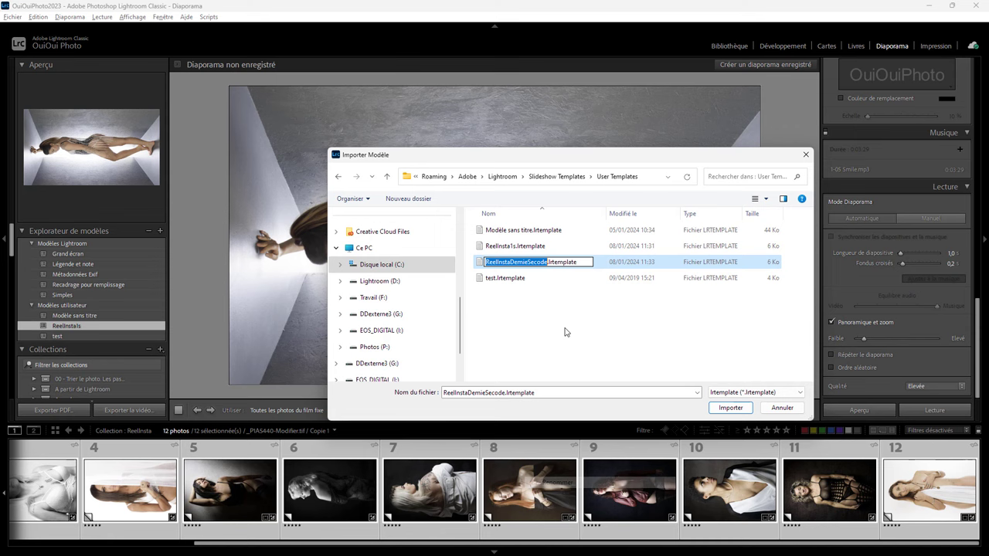
pyautogui.click(538, 263)
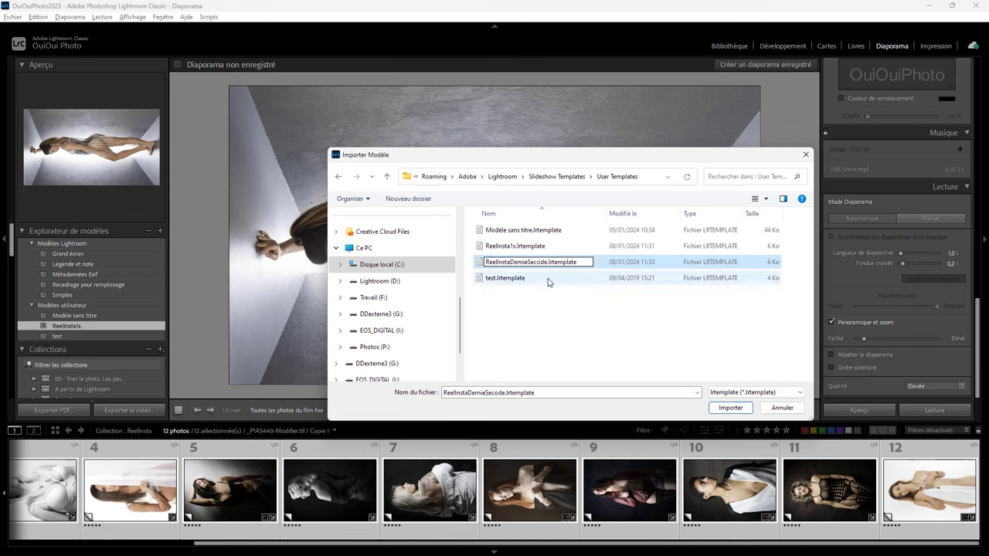
pyautogui.write('n')
pyautogui.press('Return')
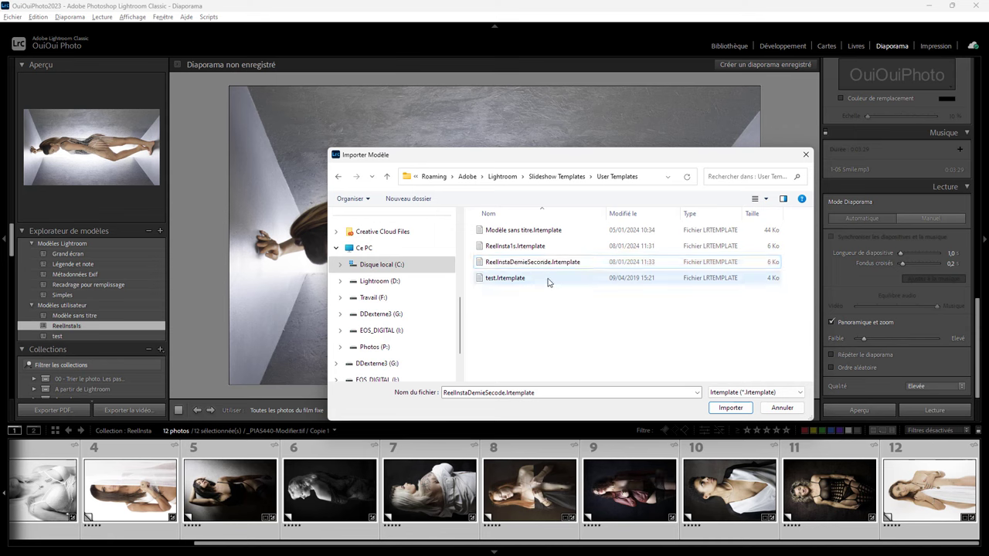
# Import ReelInstaDemieSeconde, apply the resulting ReelInsta1s 2 template and compare with ReelInsta1s.
pyautogui.click(539, 265)
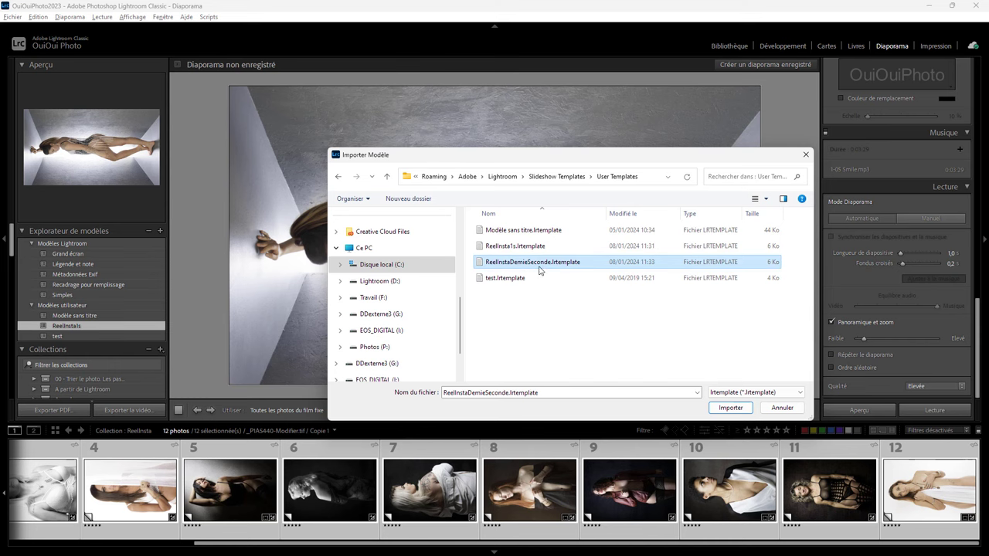
pyautogui.click(730, 407)
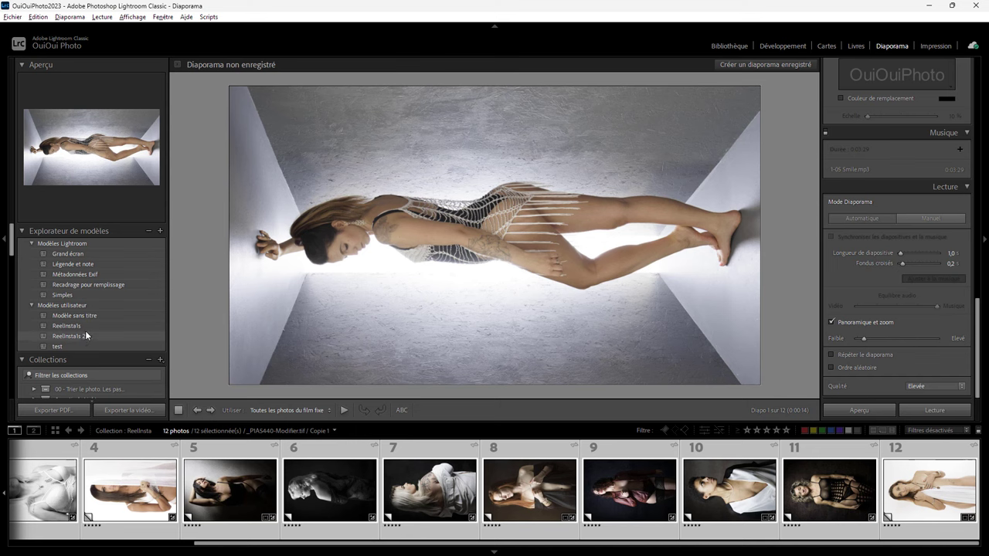
pyautogui.click(86, 334)
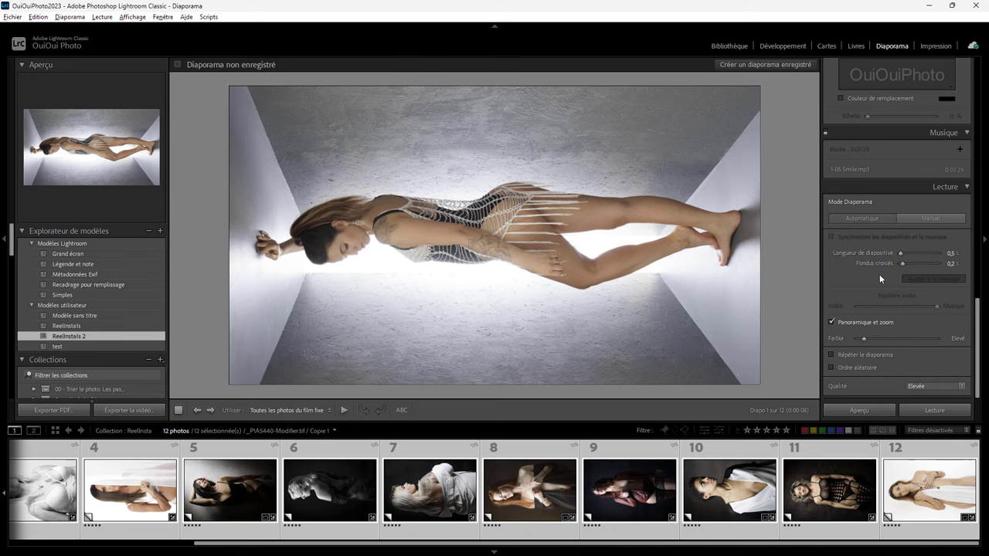
pyautogui.click(131, 326)
# Export the ReelInsta1s 2 slideshow as the video ReelInsta2.mp4 into Formation.
pyautogui.click(125, 336)
pyautogui.click(129, 409)
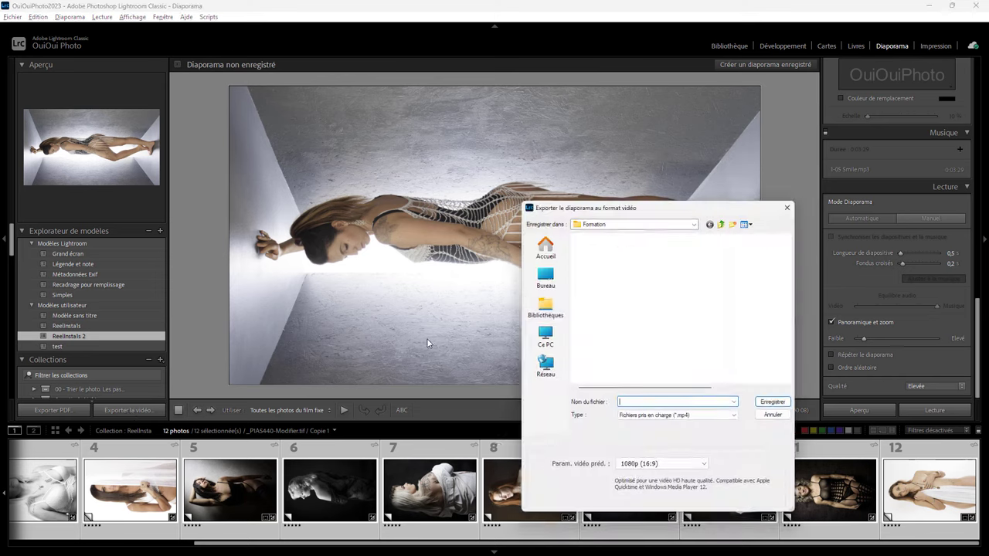
pyautogui.click(613, 315)
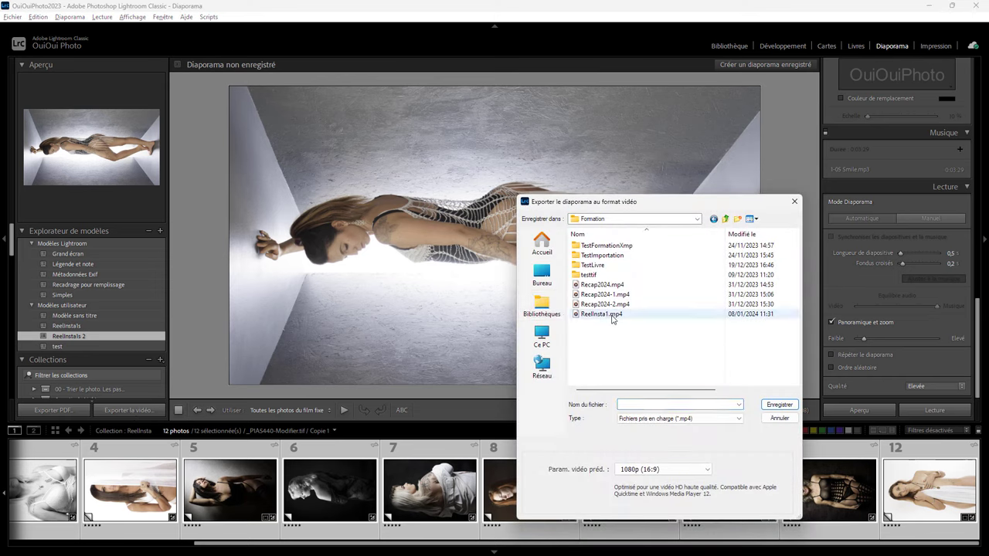
pyautogui.press('Tab')
pyautogui.press('Tab')
pyautogui.click(645, 405)
pyautogui.press('BackSpace')
pyautogui.write('2')
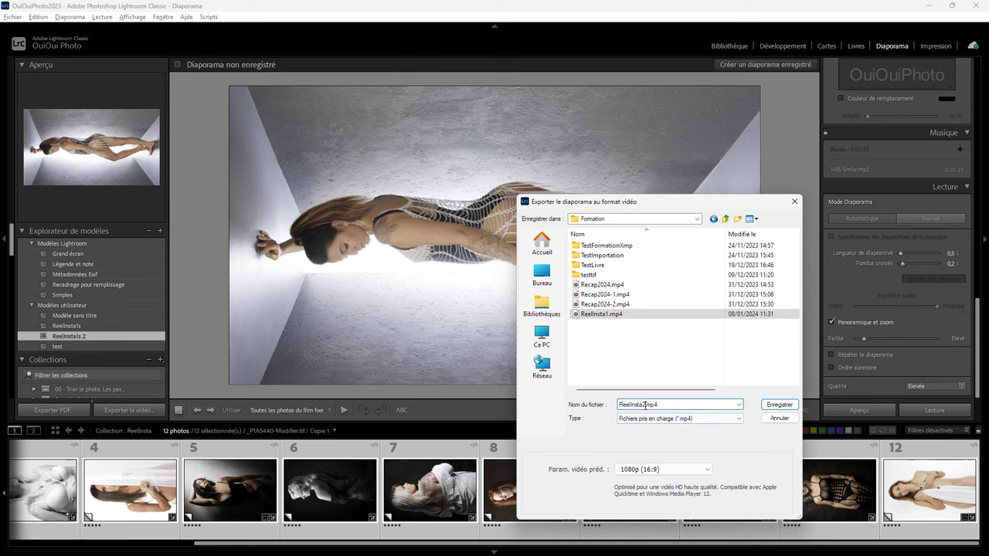
pyautogui.click(780, 405)
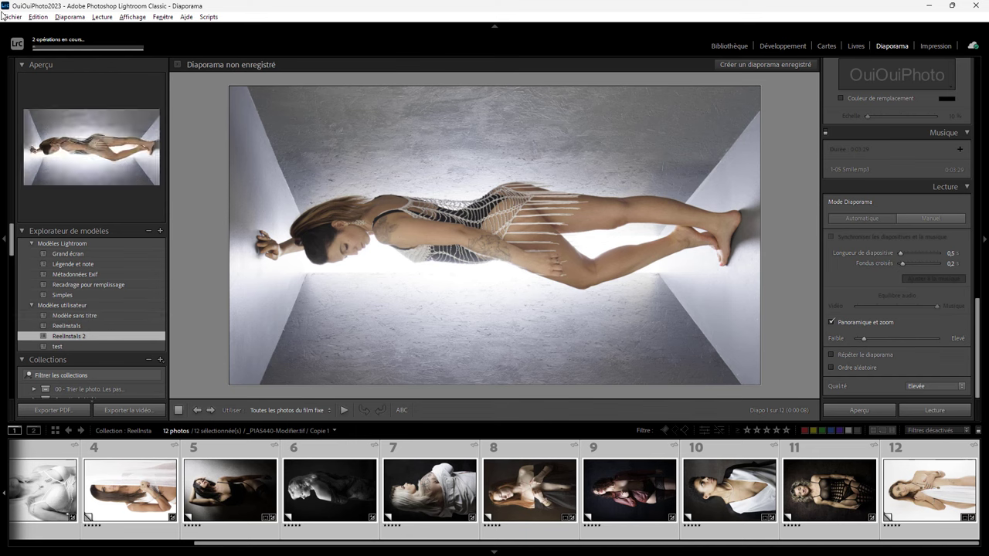
# From the Presets preferences, reveal Lightroom's other presets folder in File Explorer.
pyautogui.click(40, 19)
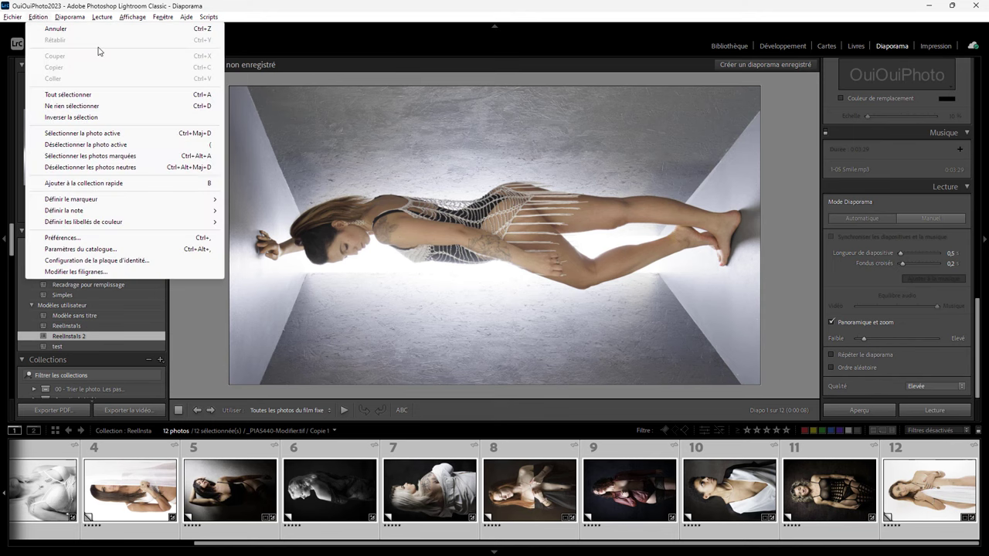
pyautogui.click(89, 239)
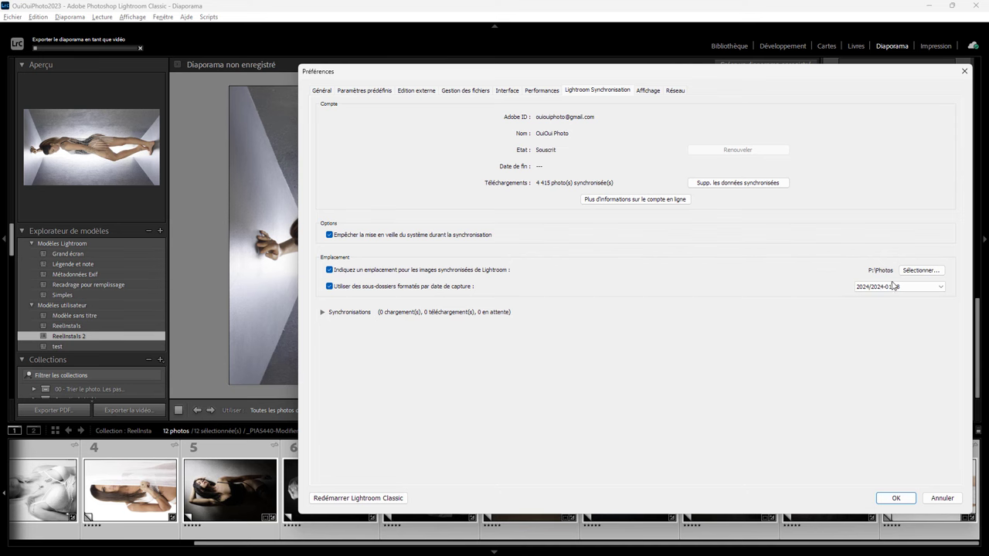
pyautogui.click(368, 94)
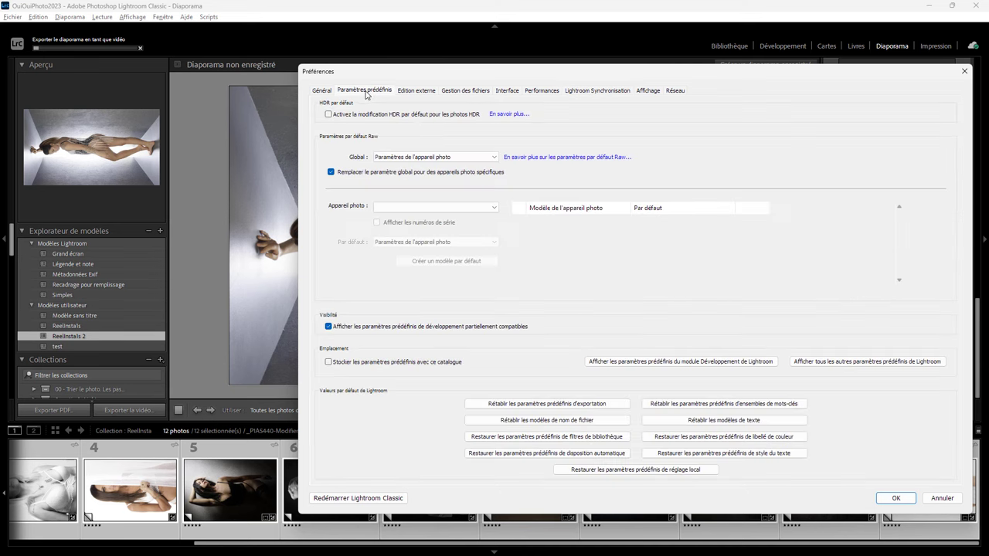
pyautogui.click(843, 365)
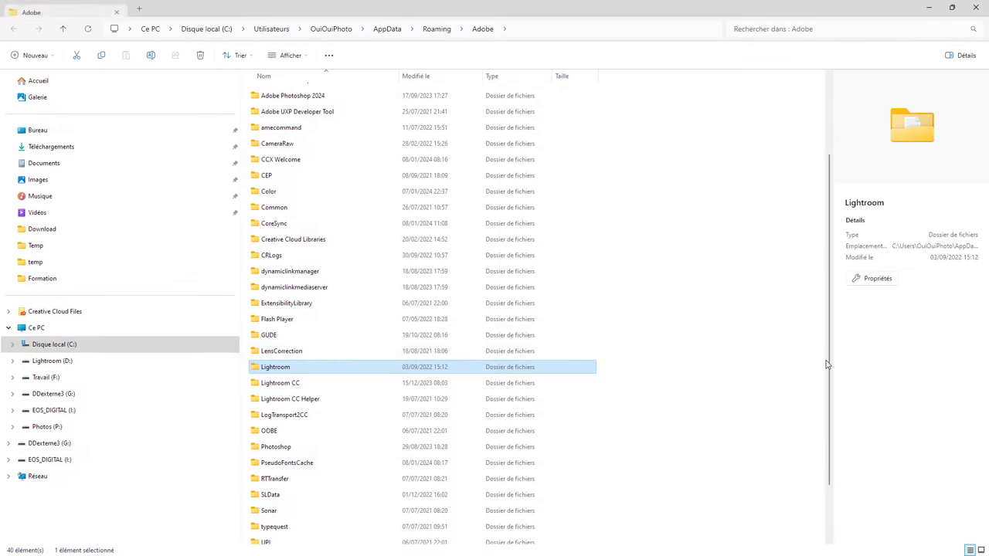
# Go through Lightroom > Slideshow Templates > User Templates and open ReelInstaDemieSeconde.lrtemplate.
pyautogui.doubleClick(332, 369)
pyautogui.scroll(-10, 193, 348)
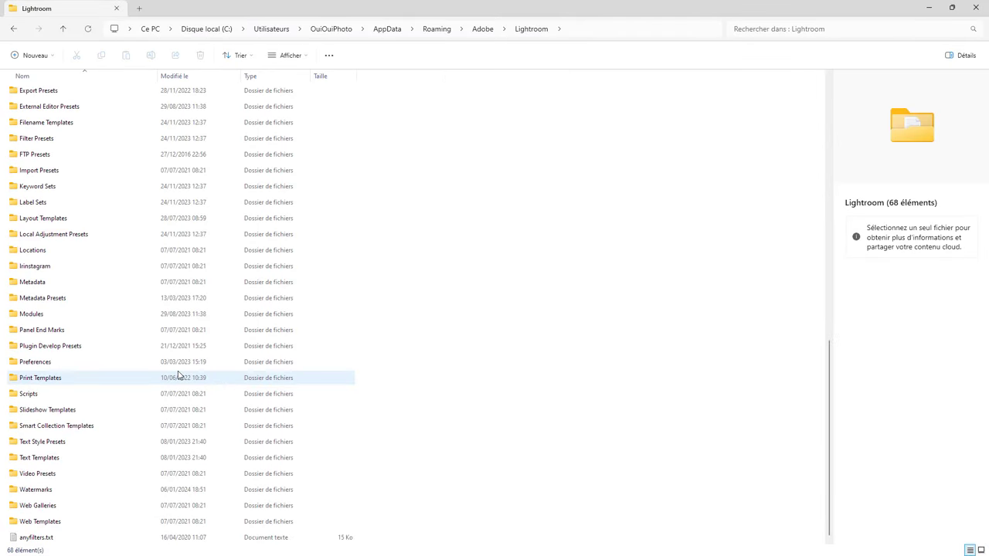
pyautogui.click(44, 411)
pyautogui.doubleClick(44, 412)
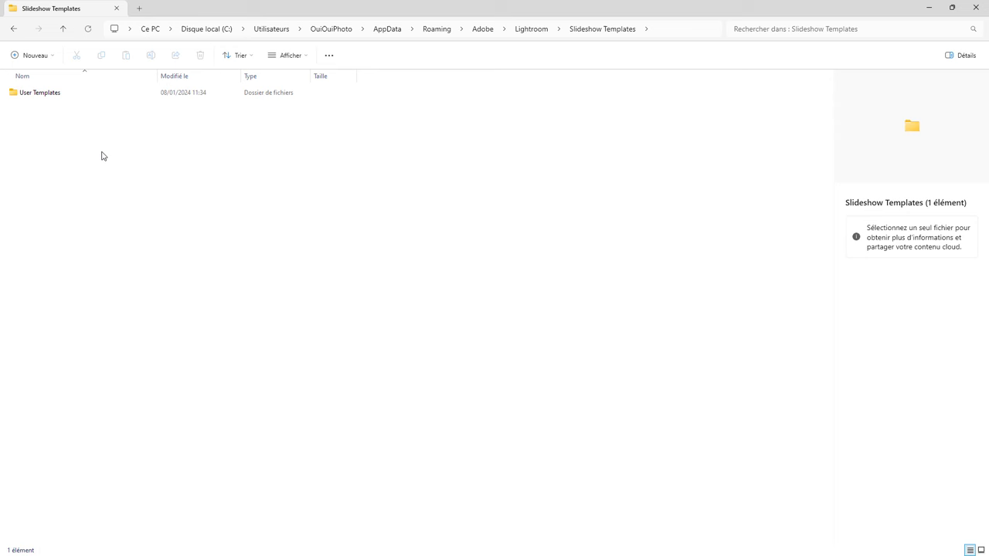
pyautogui.doubleClick(27, 93)
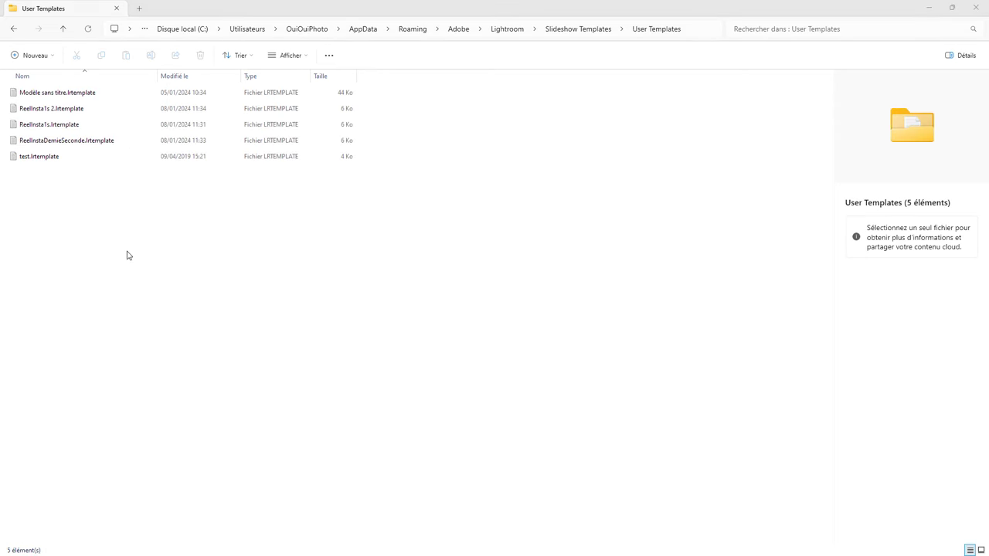
pyautogui.doubleClick(85, 144)
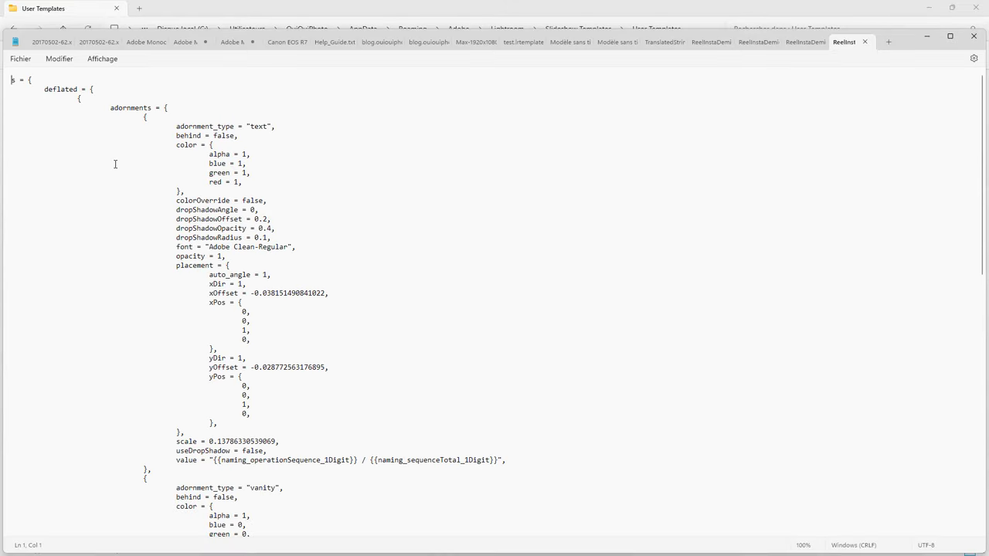
# Scroll through the ReelInstaDemieSeconde template code to its end.
pyautogui.scroll(-10, 115, 164)
pyautogui.scroll(-2, 115, 163)
pyautogui.scroll(-10, 125, 417)
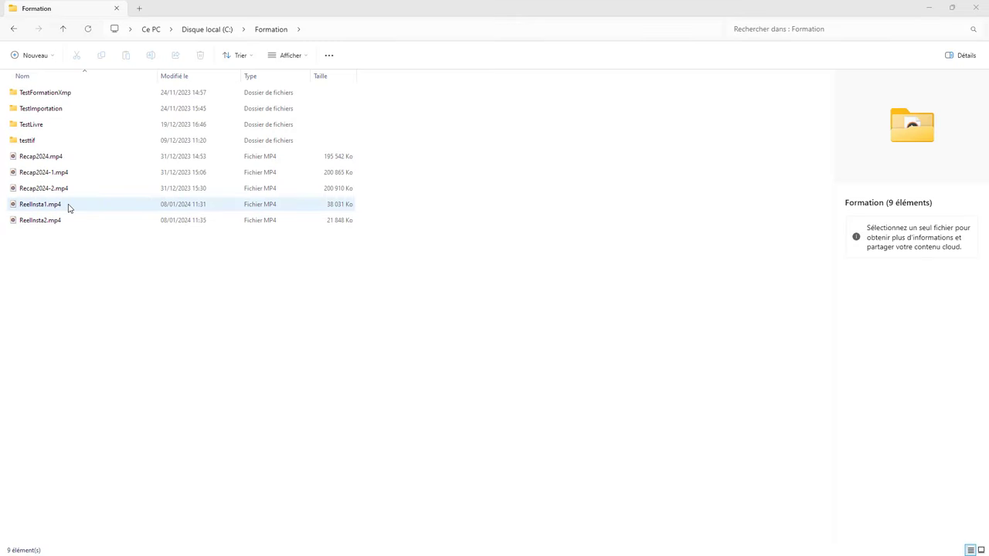
# Play ReelInsta1.mp4 from the Formation folder in Media Player.
pyautogui.doubleClick(68, 207)
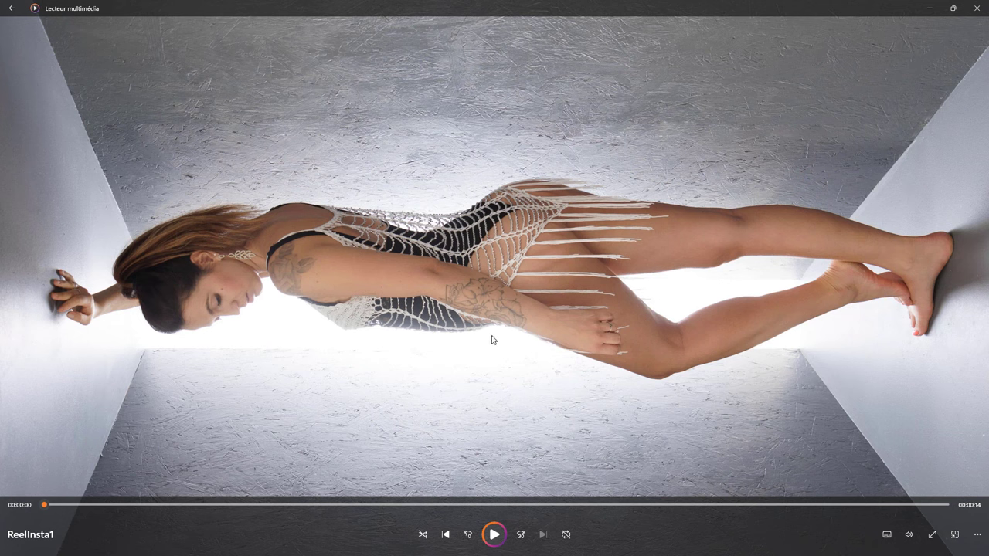
# Close the ReelInsta1 playback and play ReelInsta2.mp4 instead.
pyautogui.click(980, 9)
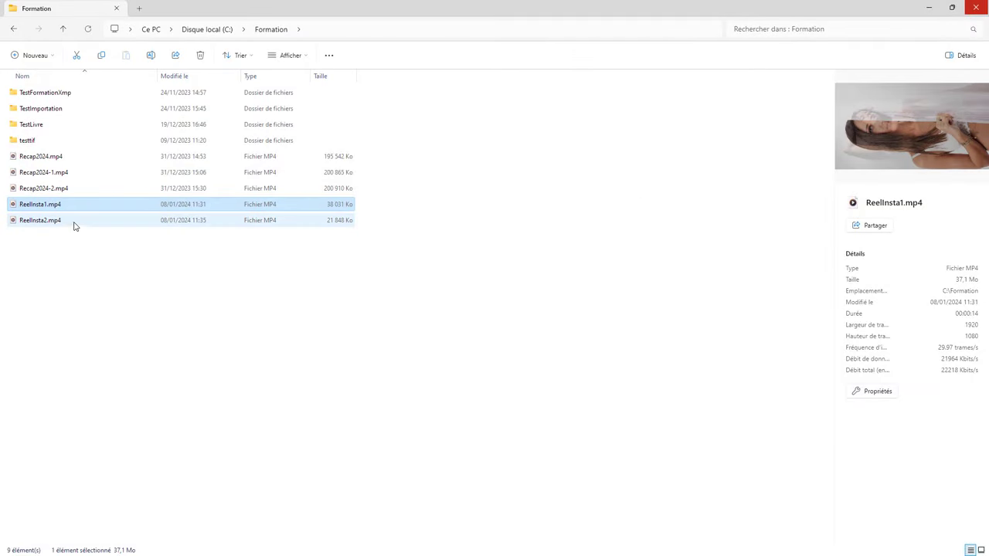
pyautogui.doubleClick(73, 221)
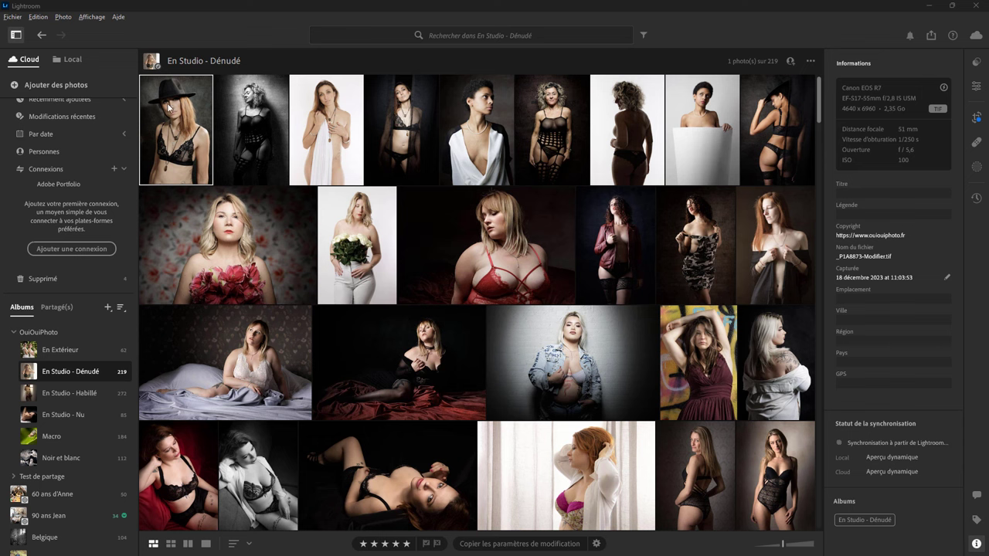
# Pick ReelInsta2.mp4 from the Formation folder and confirm it for import into the album.
pyautogui.click(39, 89)
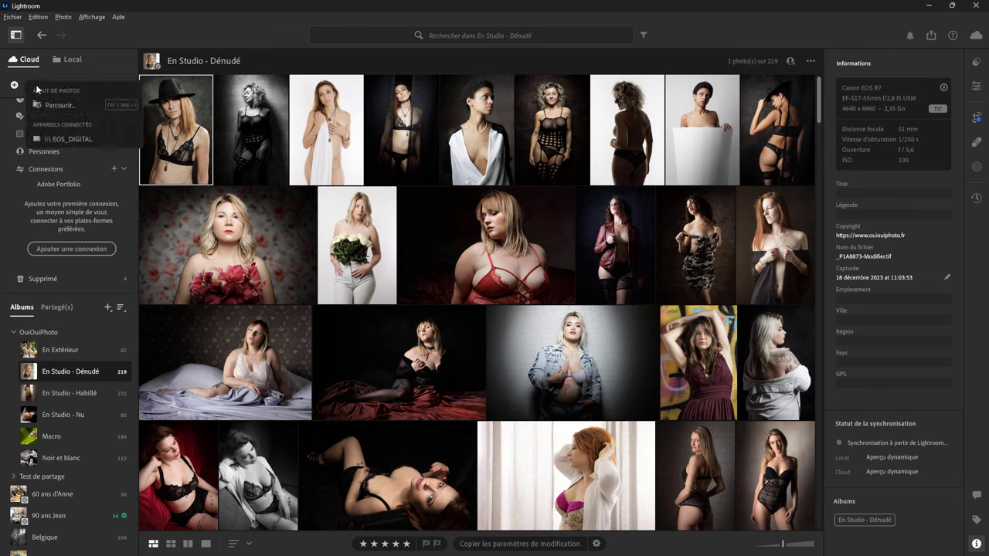
pyautogui.click(57, 108)
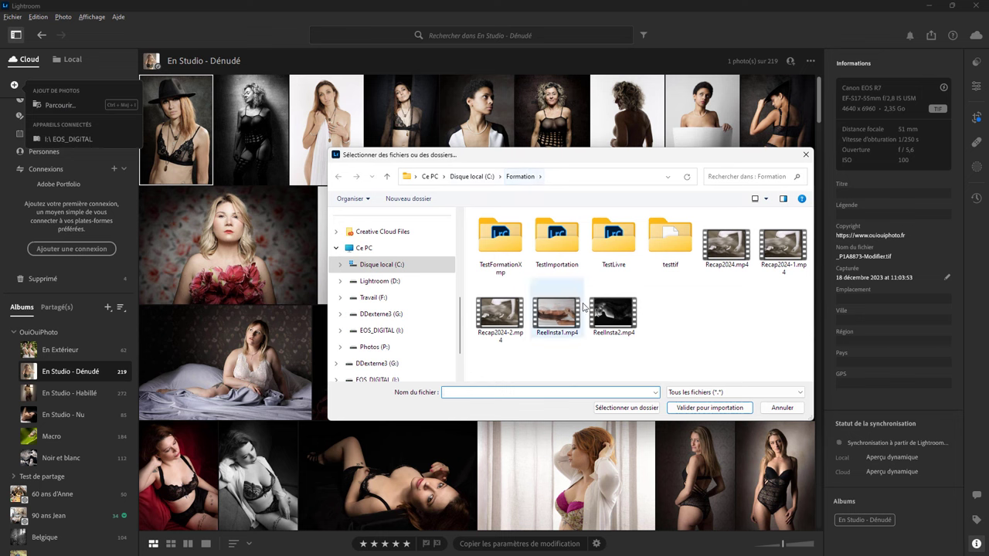
pyautogui.moveTo(613, 313)
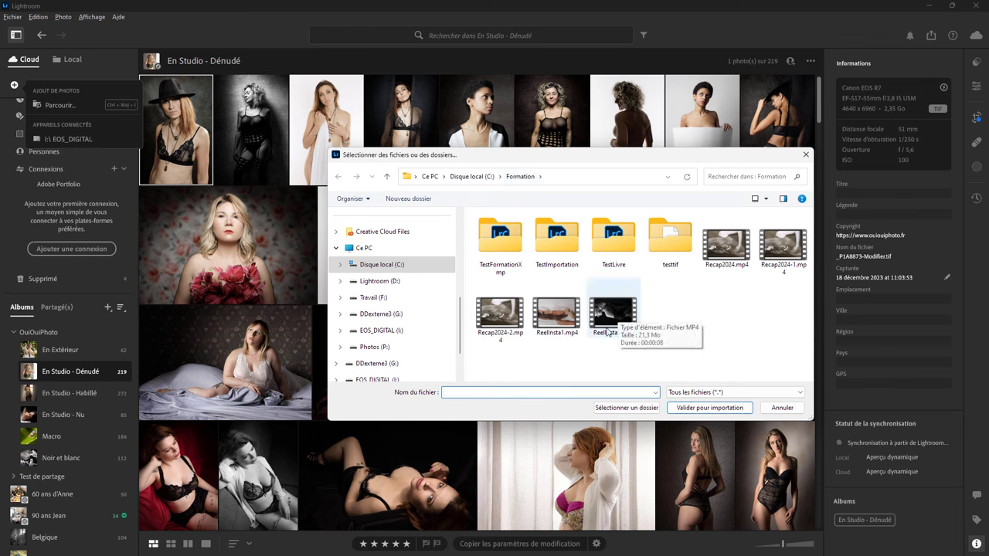
pyautogui.click(609, 318)
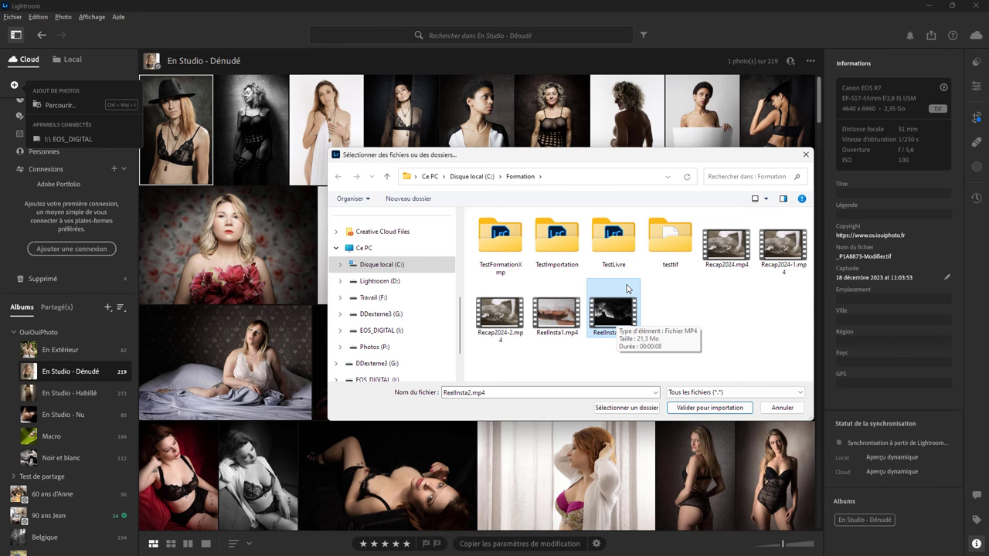
pyautogui.click(703, 409)
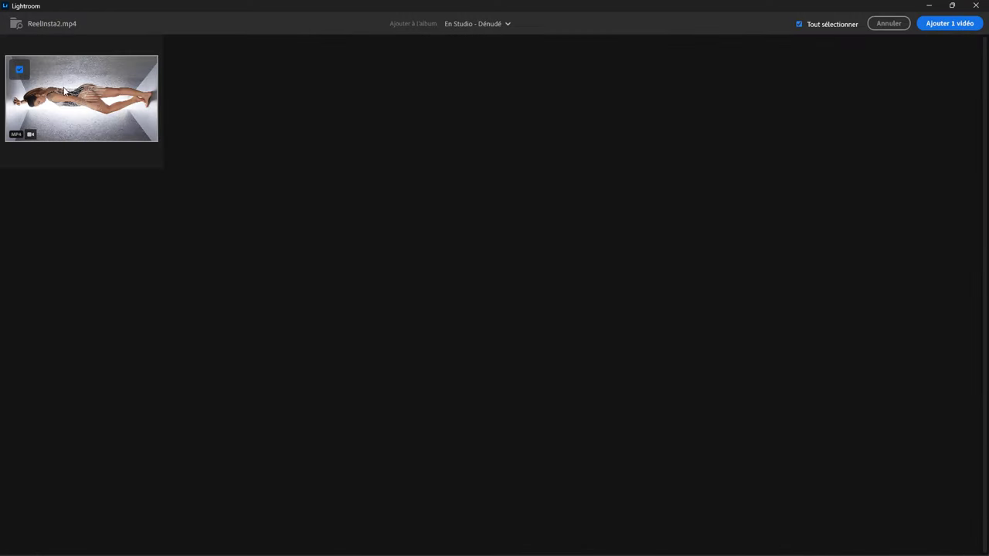
# Add the single ReelInsta2 video, bringing En Studio - Dénudé to 220 items.
pyautogui.click(944, 27)
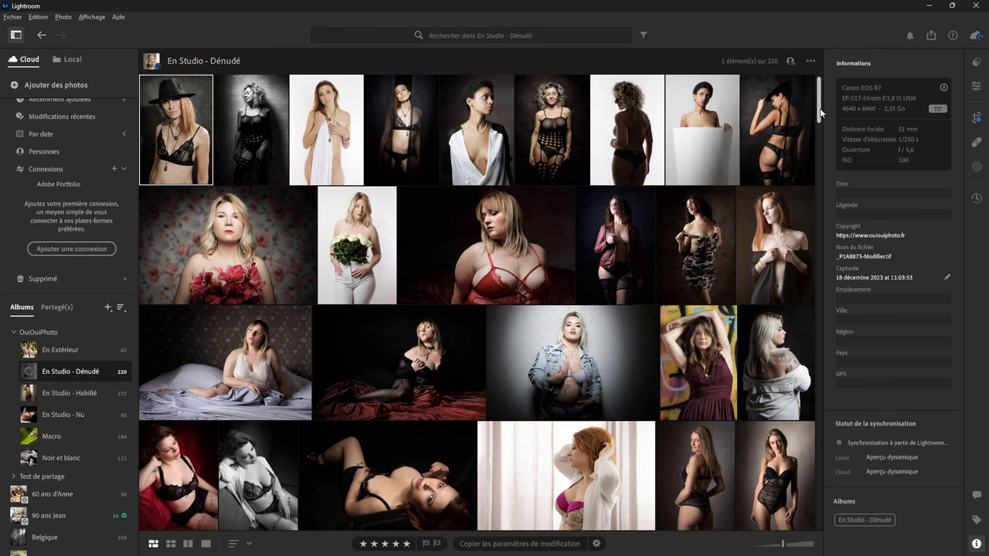
# Open the sideways 1920 x 1080 ReelInsta2 video from the grid's end and show the Photo menu.
pyautogui.moveTo(820, 113); pyautogui.dragTo(835, 528)
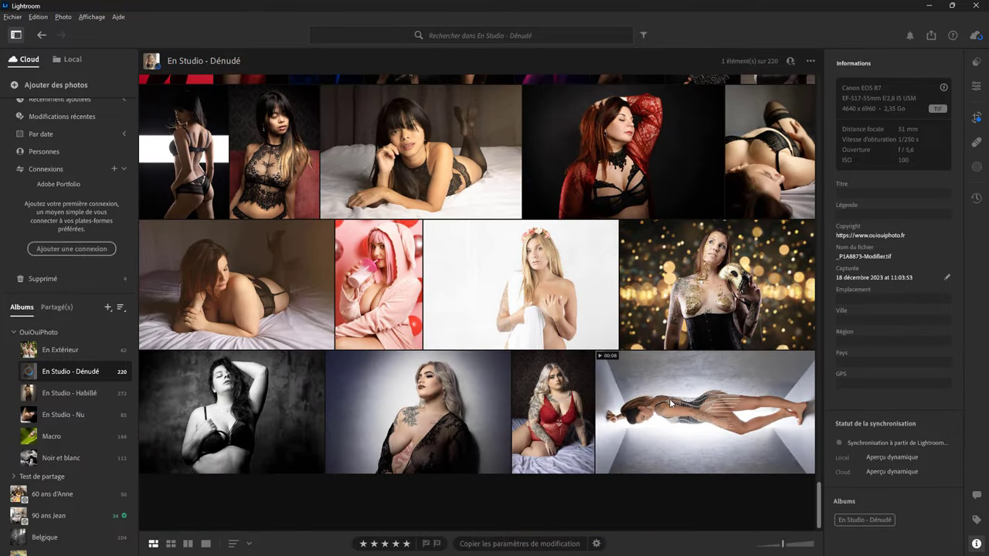
pyautogui.click(680, 418)
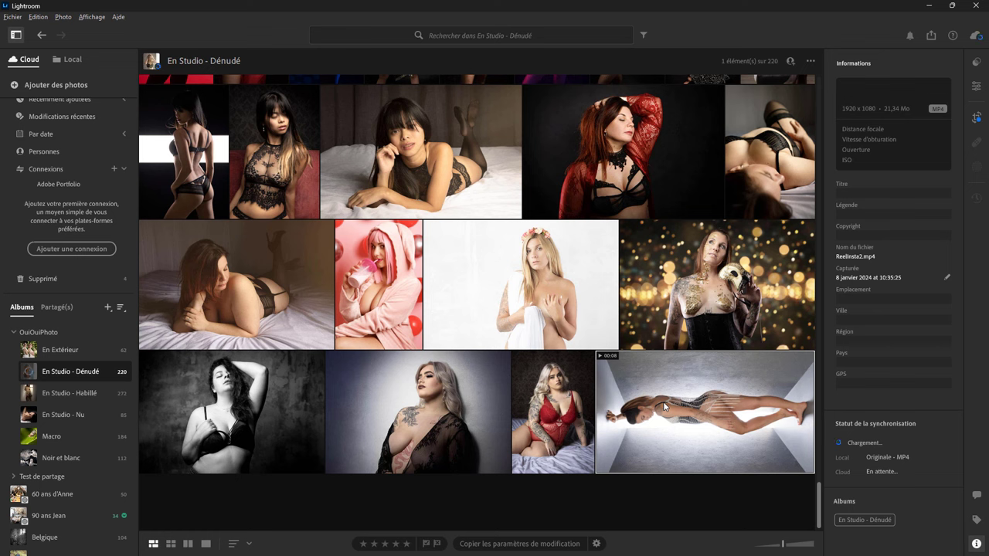
pyautogui.doubleClick(664, 407)
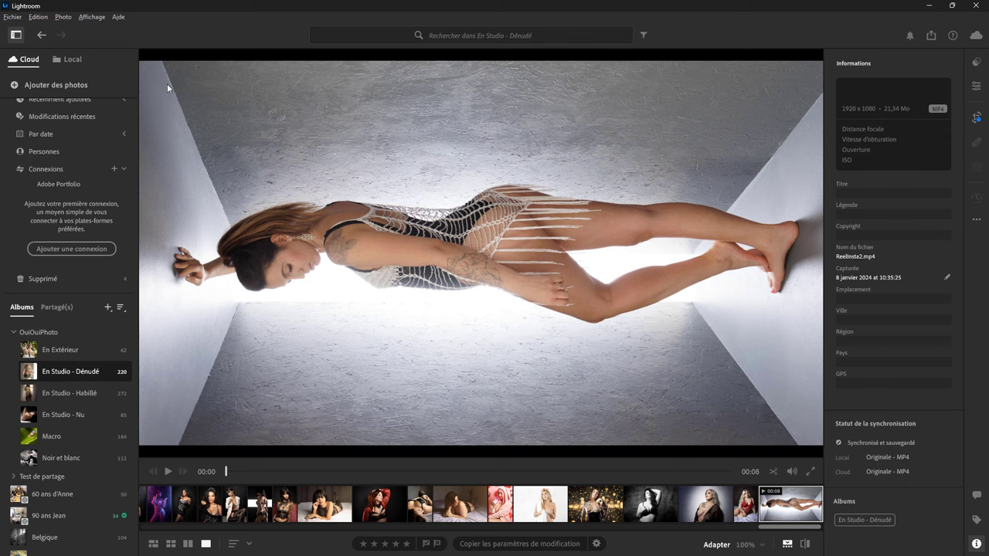
pyautogui.click(61, 17)
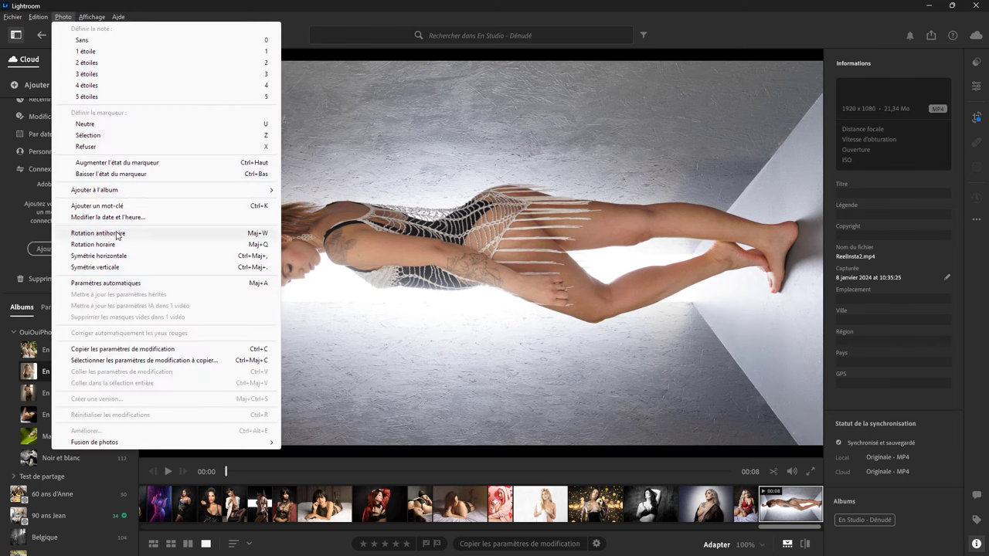
# Rotate ReelInsta2 clockwise to portrait 1080 x 1920 and play it back.
pyautogui.click(116, 245)
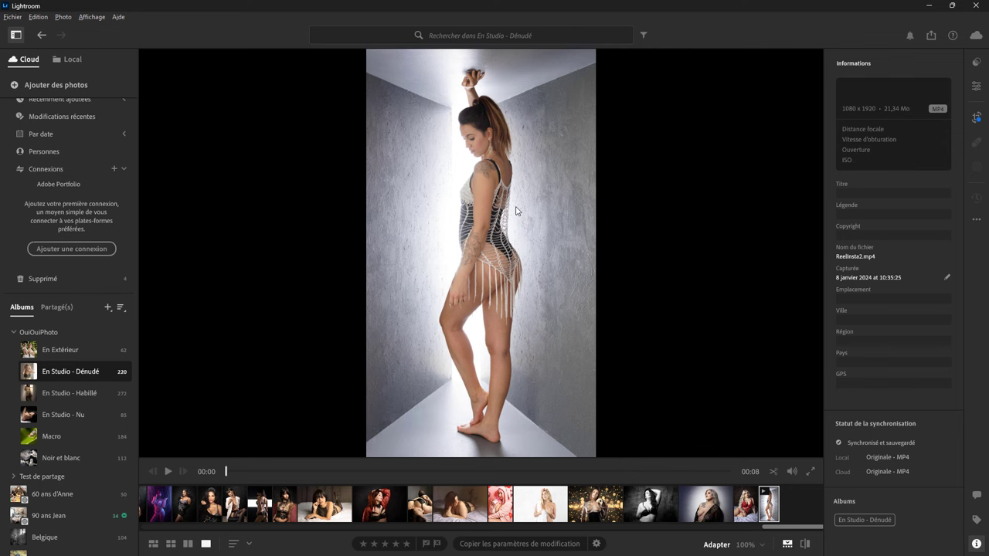
pyautogui.click(168, 471)
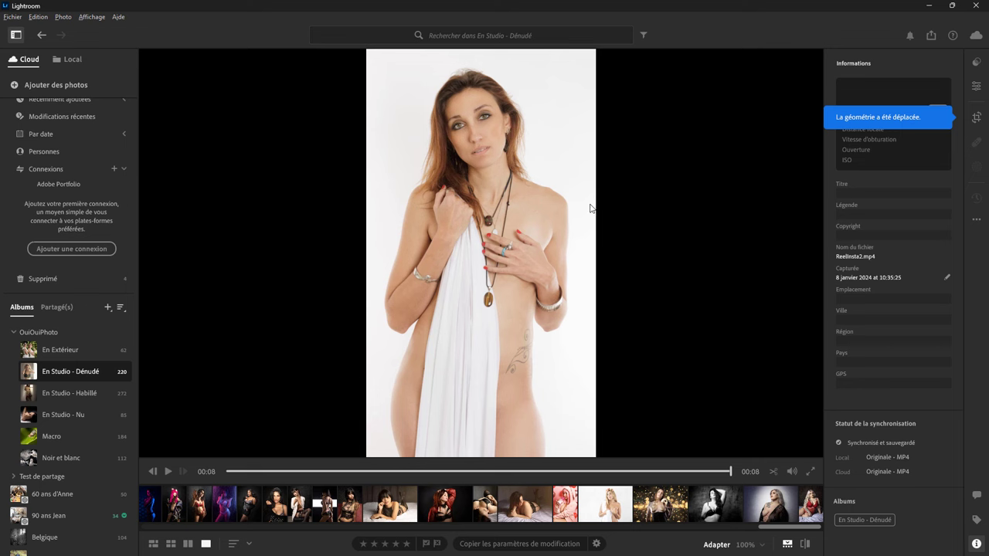
# Bring up the phone mirror and open the still-sideways ReelInsta2 video in Lightroom mobile.
pyautogui.hotkey('alt', 'Tab')
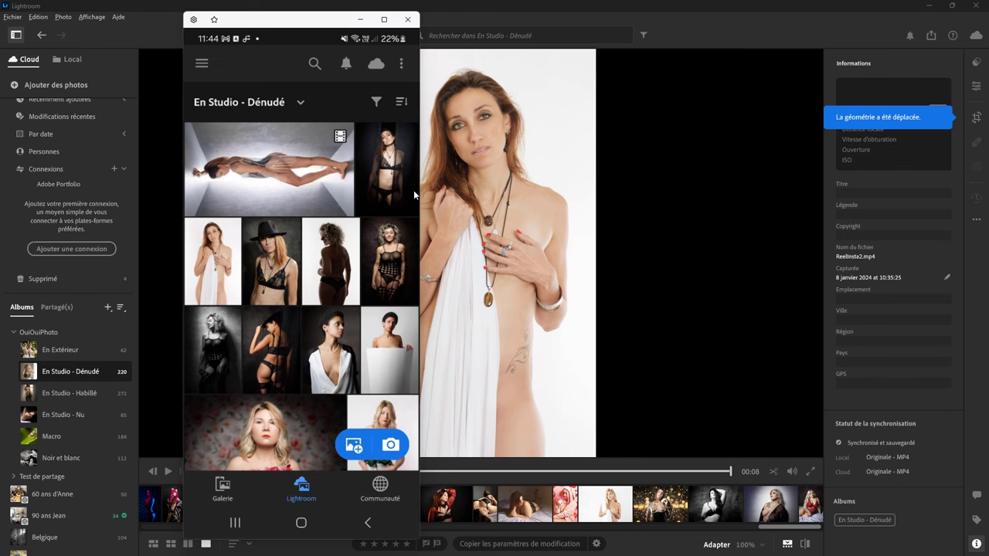
pyautogui.moveTo(280, 23)
pyautogui.mouseDown()
pyautogui.moveTo(325, 28)
pyautogui.moveTo(285, 24)
pyautogui.mouseUp()
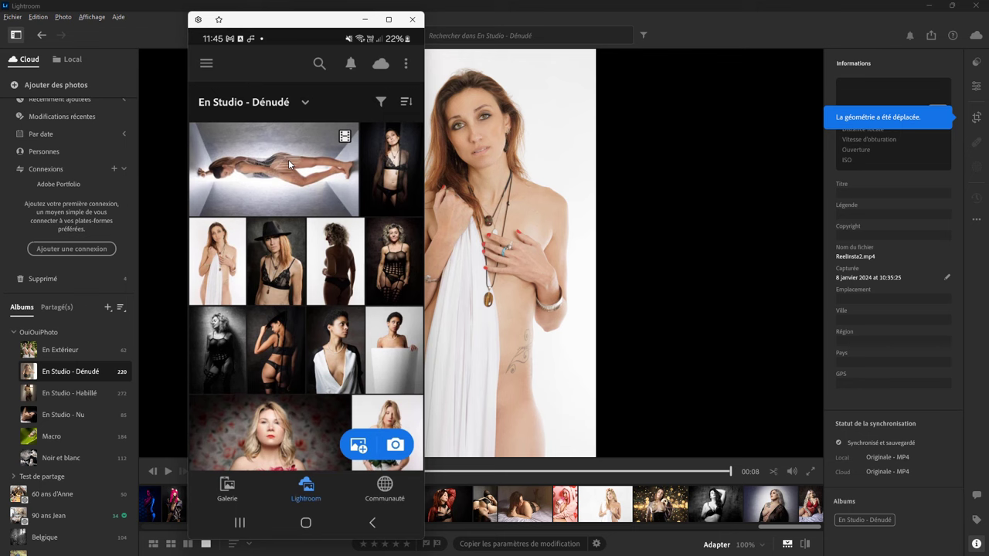
pyautogui.click(280, 166)
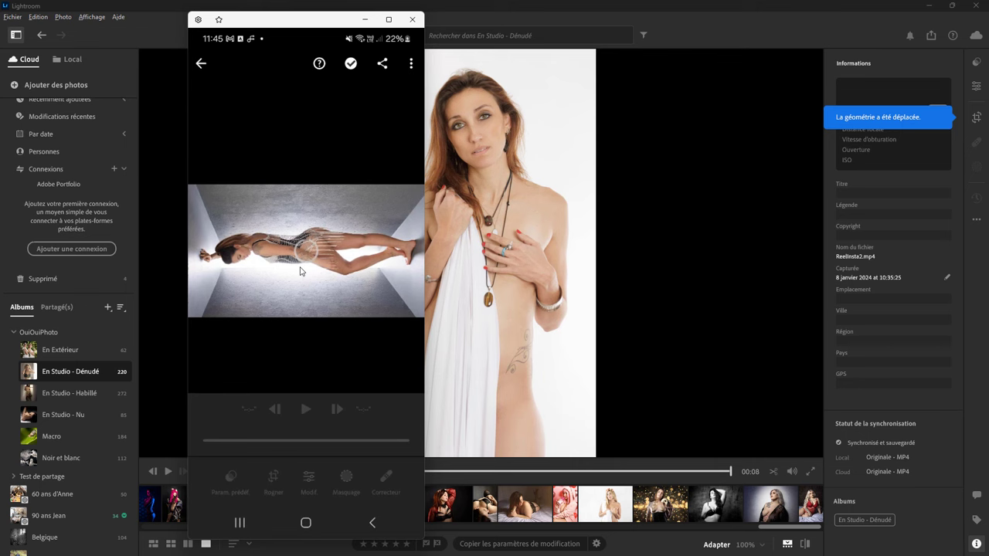
# Rotate the video upright with Rogner > Rotation, confirm, and return to the album grid.
pyautogui.click(279, 480)
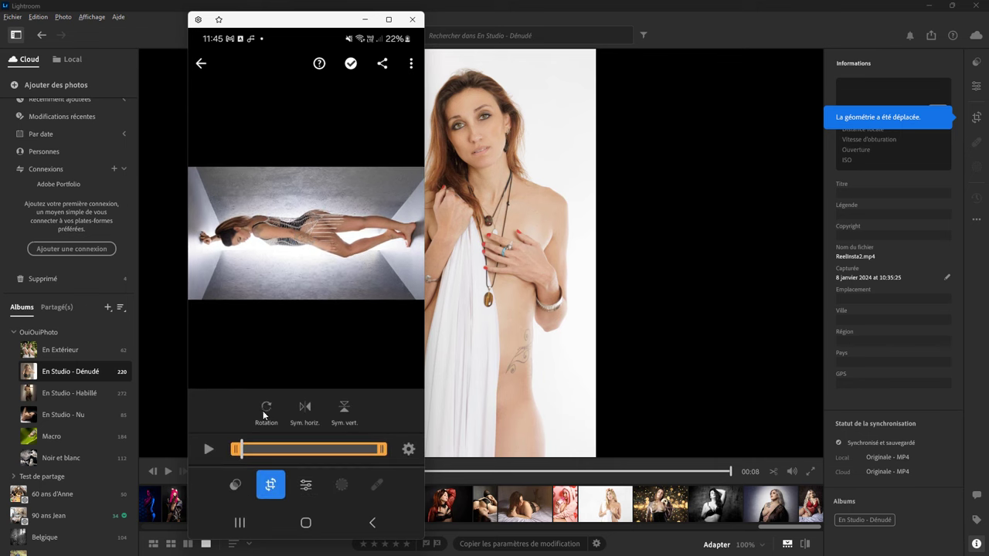
pyautogui.click(264, 412)
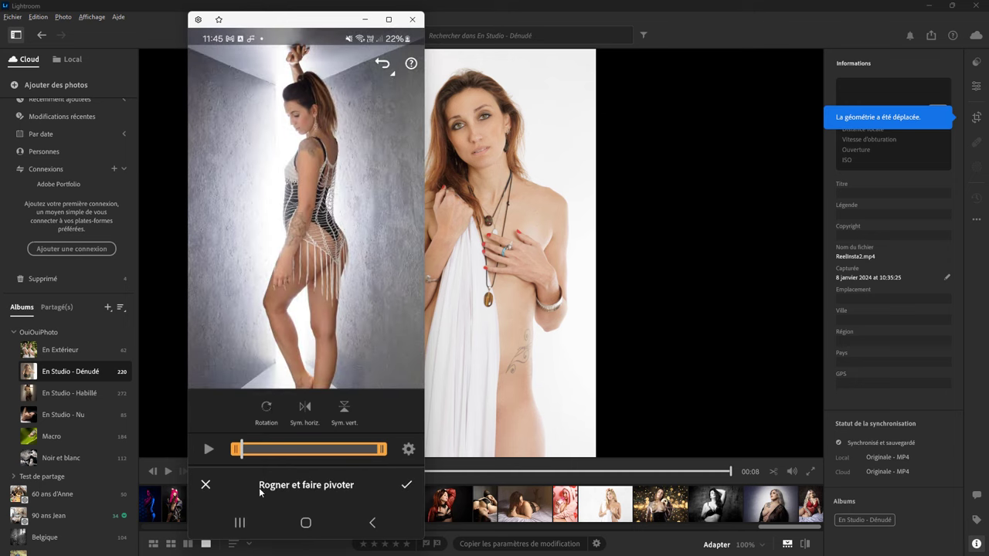
pyautogui.click(407, 485)
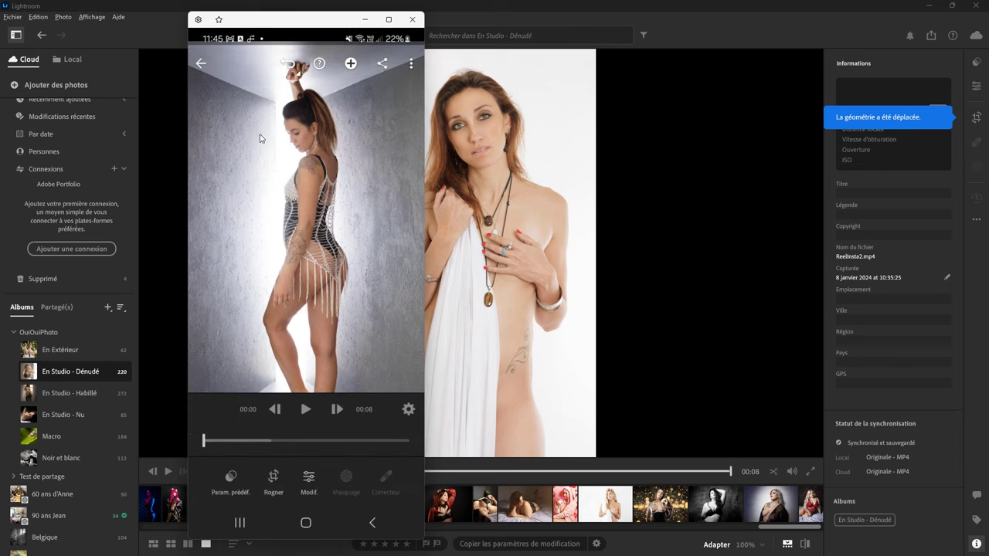
pyautogui.click(201, 65)
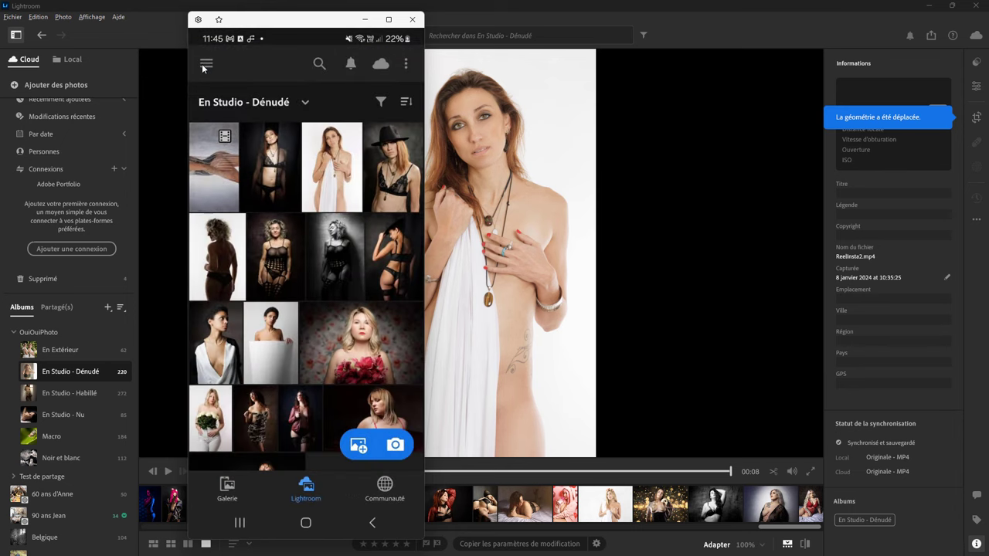
# Save a copy of the upright video to the phone from Lightroom mobile.
pyautogui.click(219, 170)
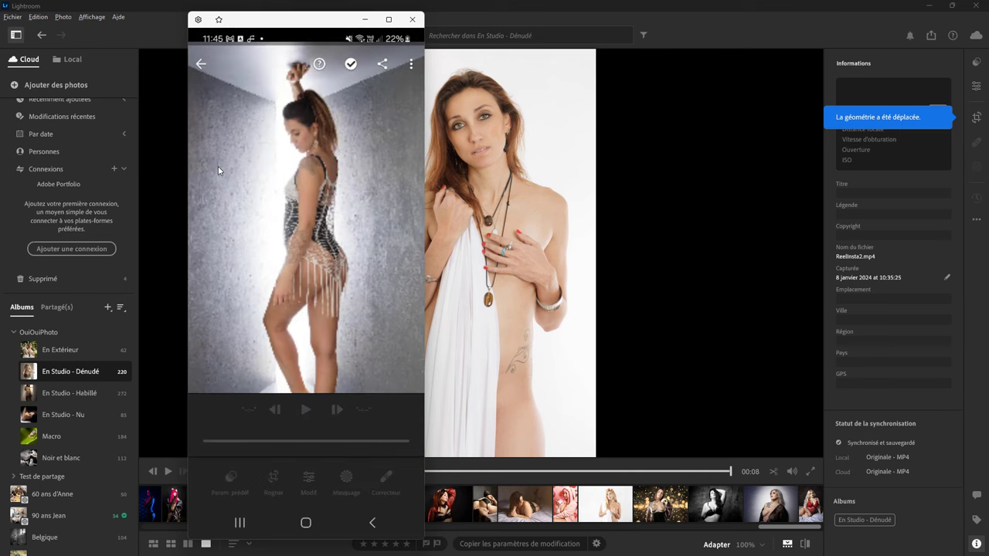
pyautogui.click(411, 64)
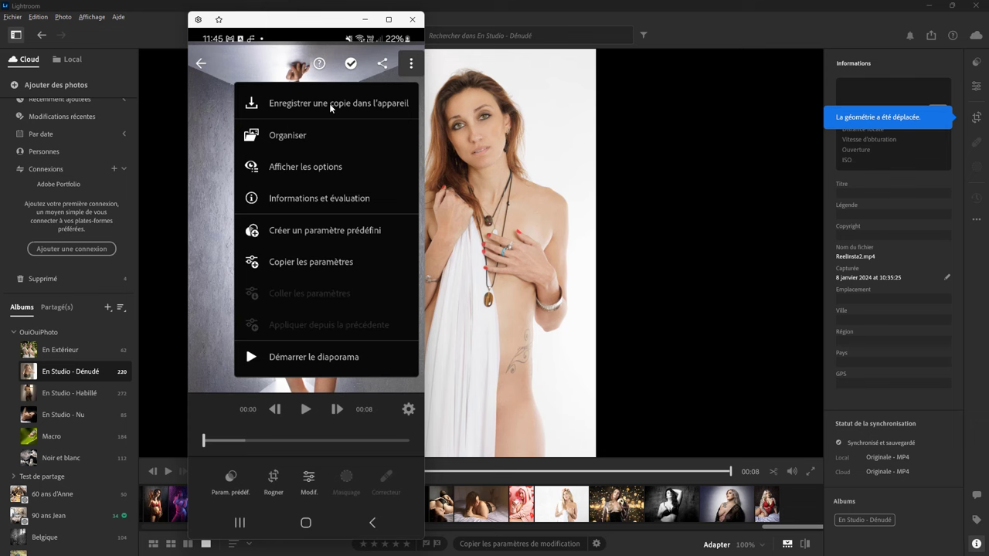
pyautogui.click(329, 104)
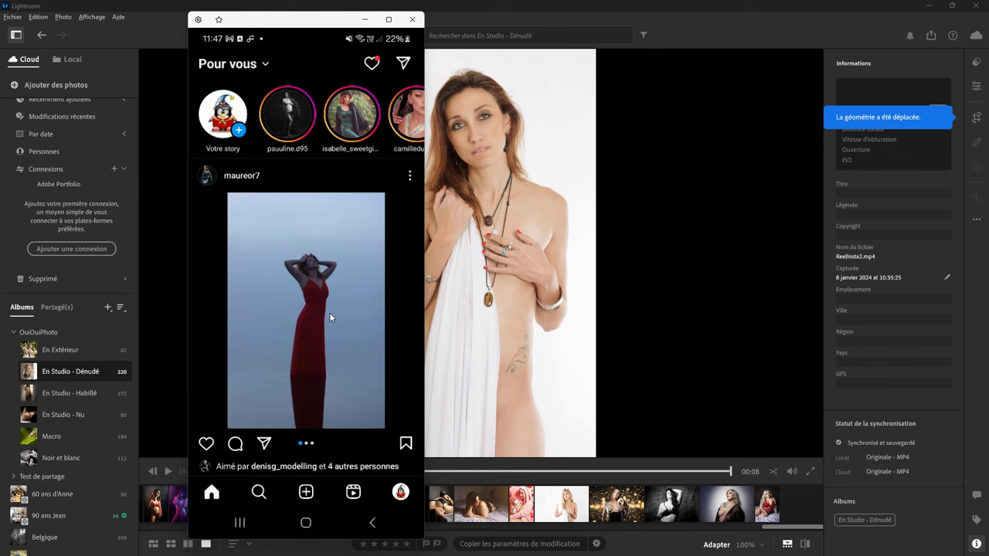
# Start a new Instagram reel with the 0:08 video from Récent.
pyautogui.click(307, 494)
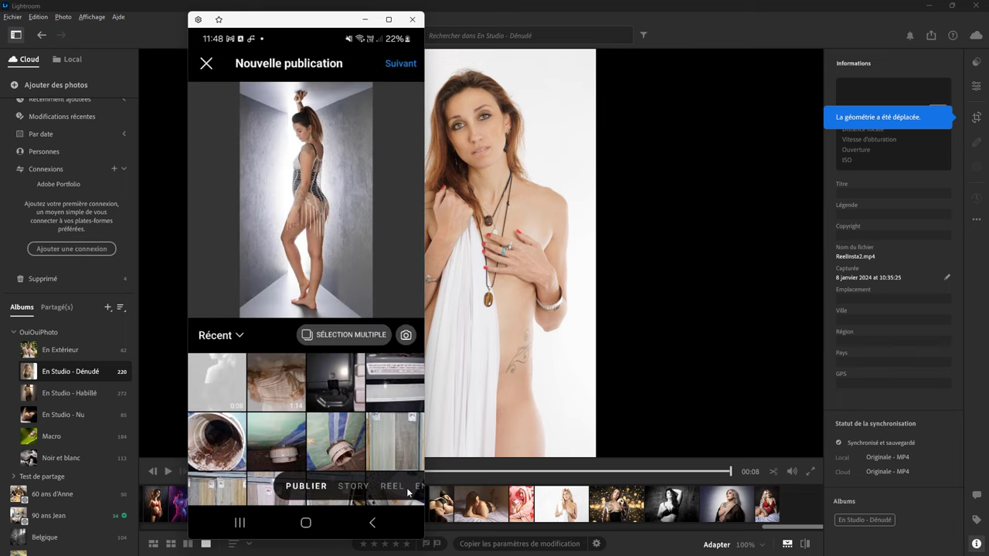
pyautogui.click(392, 486)
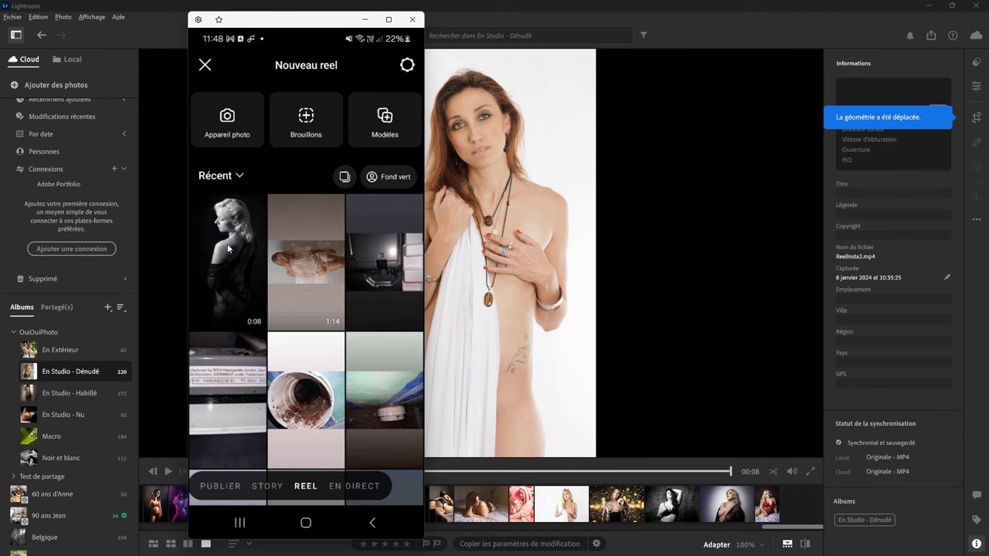
pyautogui.click(228, 248)
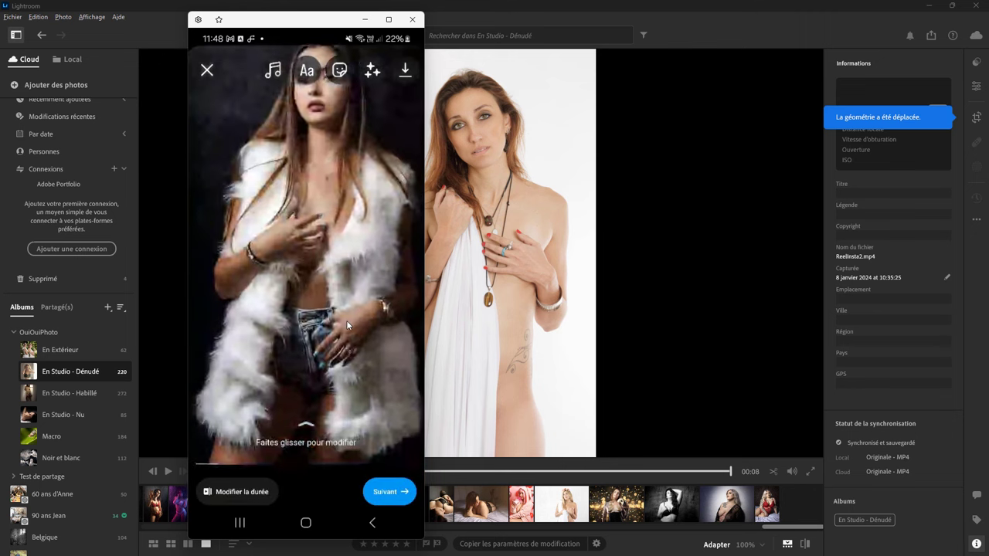